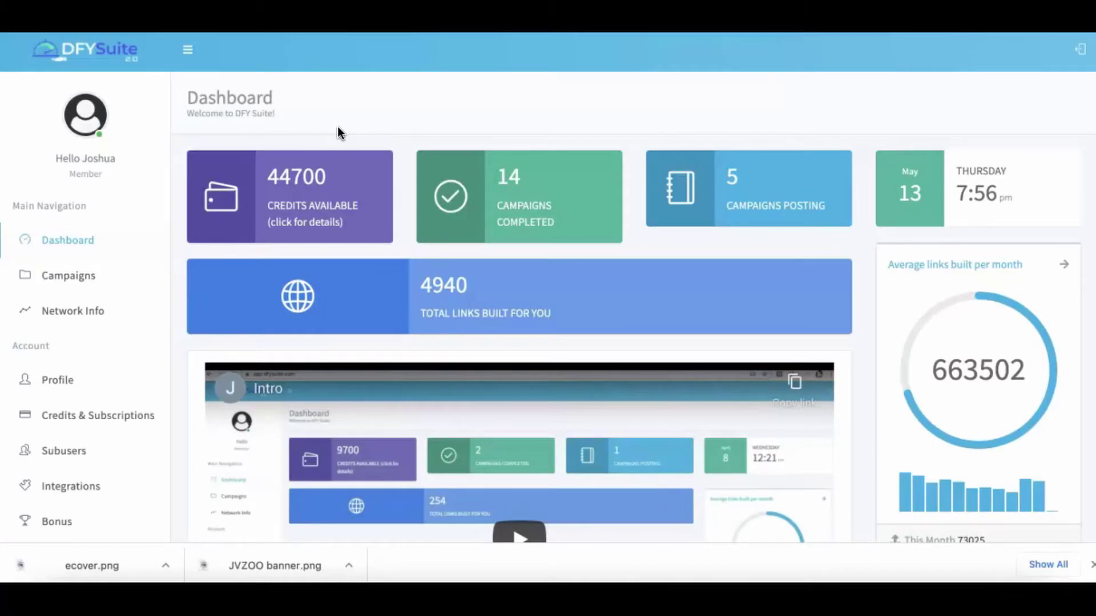
Step: Highlight the 4940 total links figure, then start a new campaign from the Campaigns list
{"action": "left_click", "coordinate": [354, 114]}
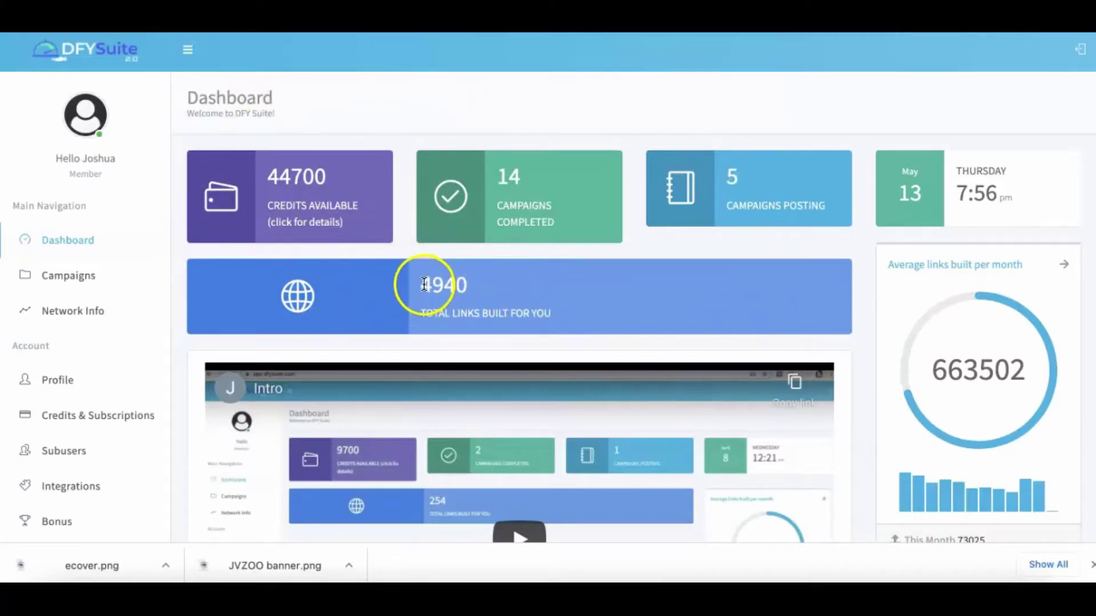
{"action": "left_click_drag", "start_coordinate": [418, 279], "coordinate": [466, 280]}
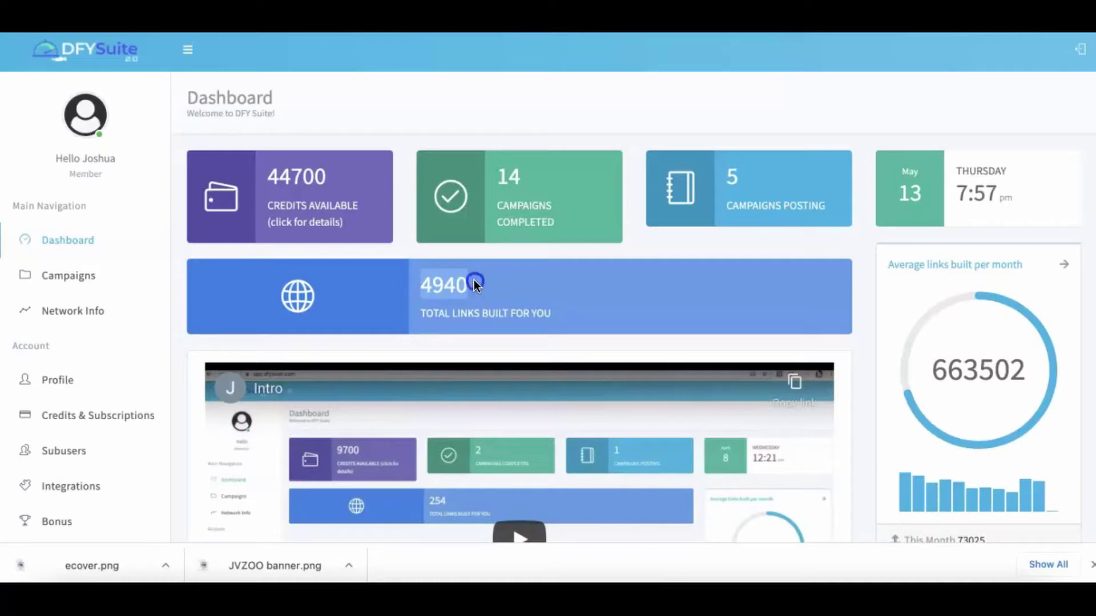
{"action": "left_click", "coordinate": [474, 280]}
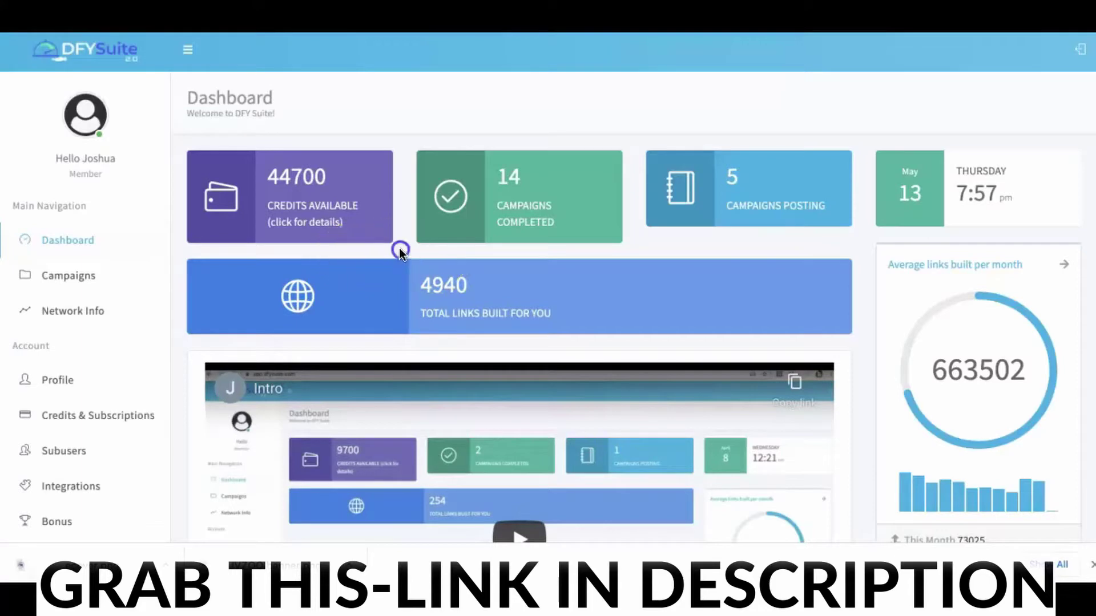
{"action": "left_click", "coordinate": [77, 277]}
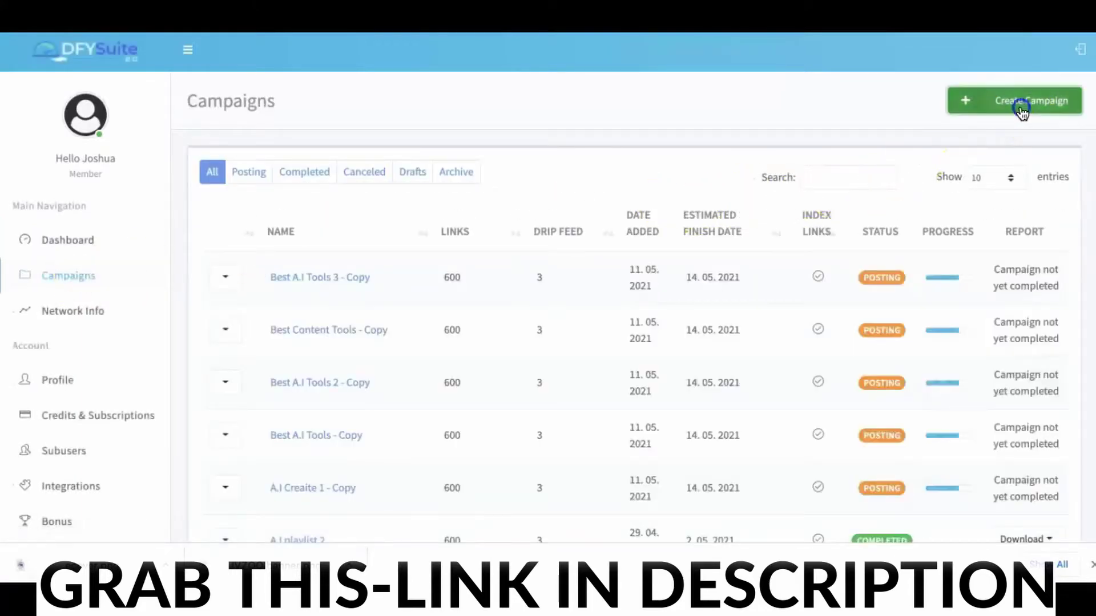
{"action": "left_click", "coordinate": [1019, 104]}
{"action": "scroll", "coordinate": [491, 177], "scroll_direction": "up", "scroll_amount": 2}
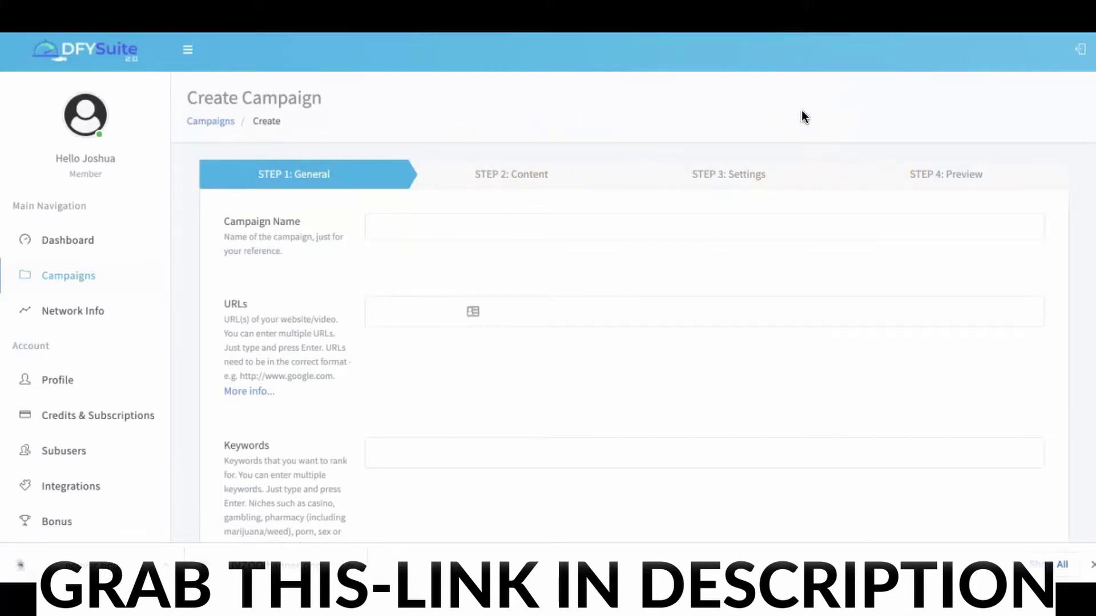
{"action": "scroll", "coordinate": [383, 200], "scroll_direction": "down", "scroll_amount": 1}
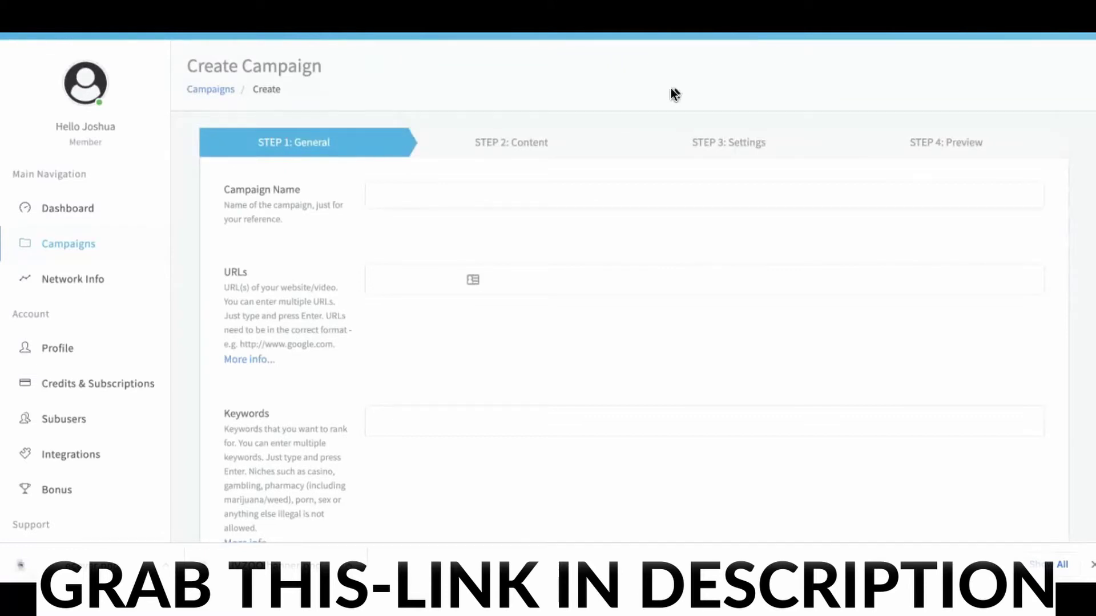
Step: Name the campaign 'Demo Viodeo 1' and add the pasted YouTube video link as its URL
{"action": "left_click", "coordinate": [463, 201]}
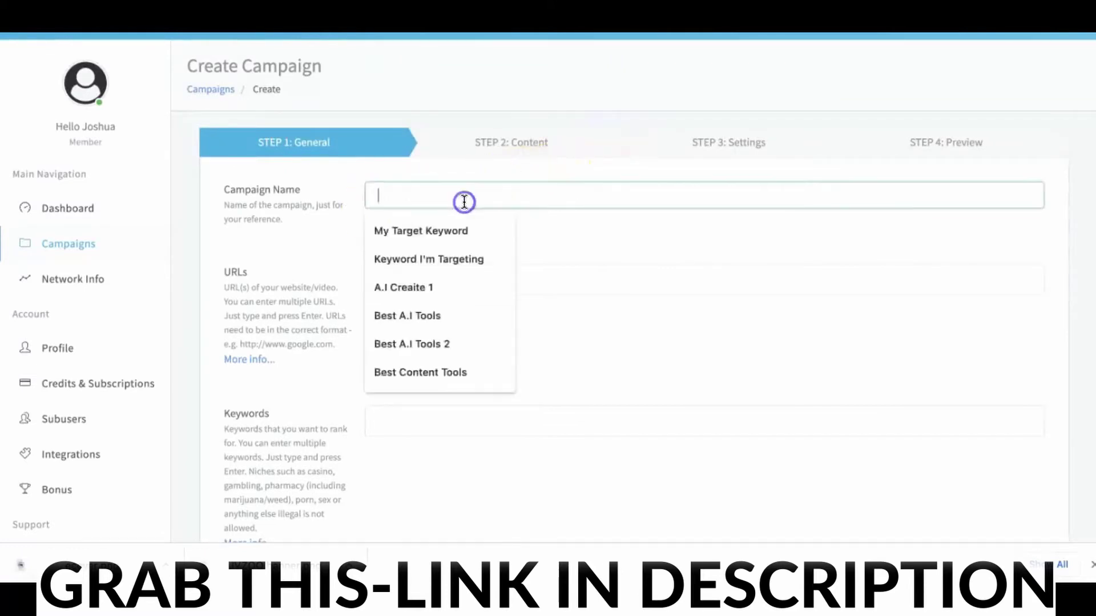
{"action": "type", "text": "Demo V"}
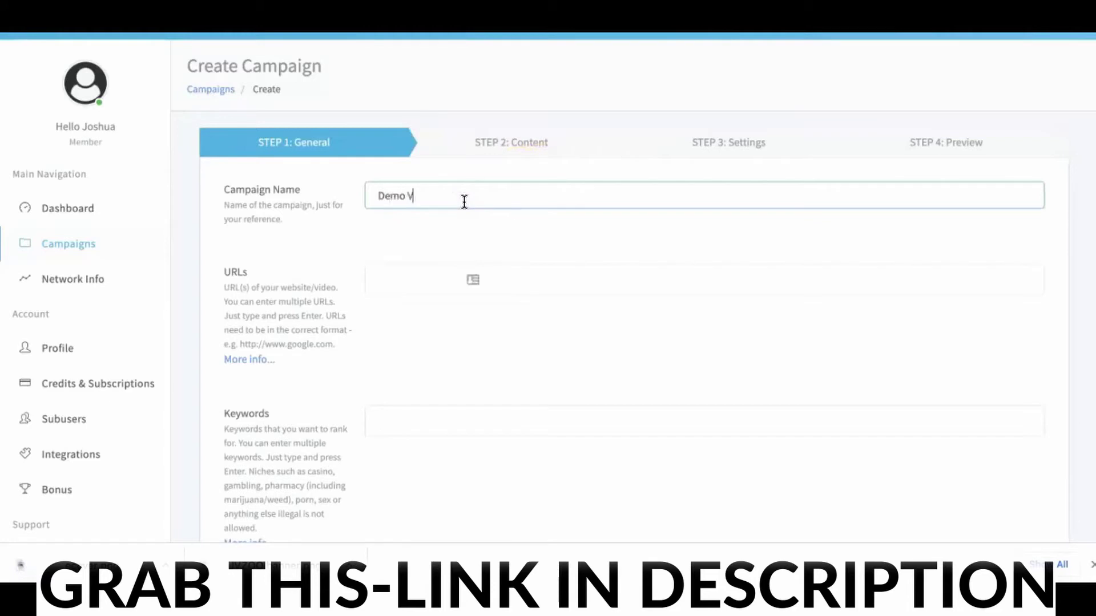
{"action": "type", "text": "iodeo 1"}
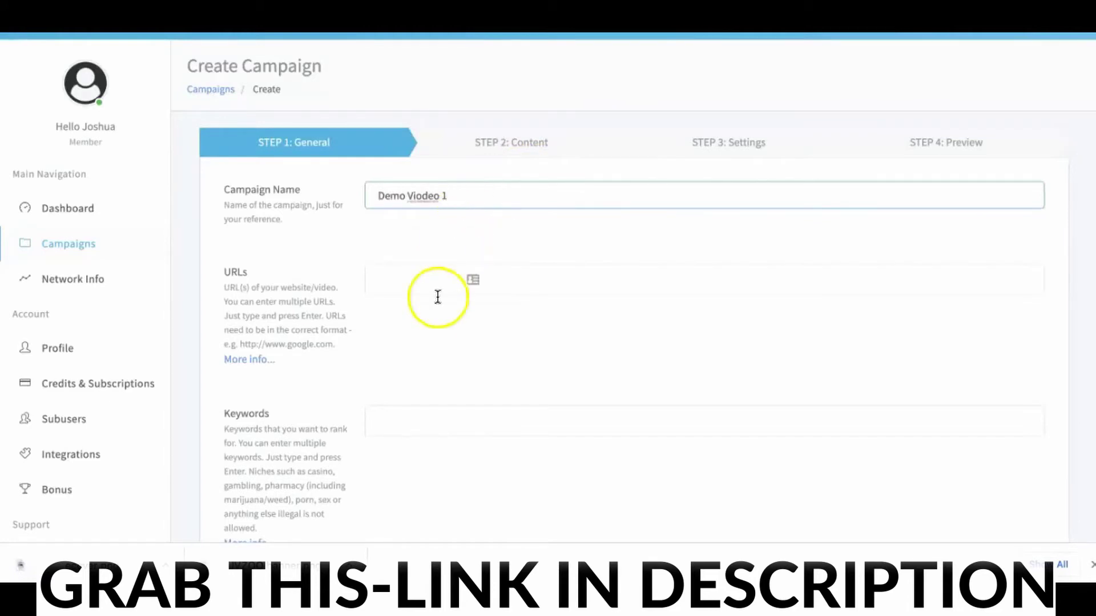
{"action": "left_click", "coordinate": [432, 289]}
{"action": "key", "text": "ctrl+v"}
{"action": "key", "text": "Return"}
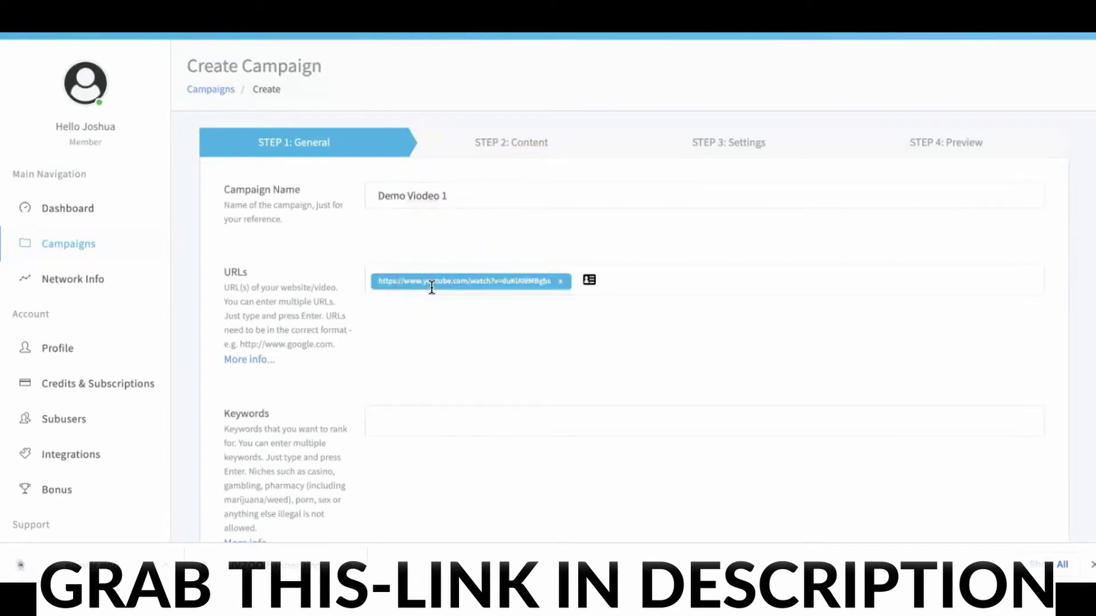
{"action": "left_click", "coordinate": [433, 300]}
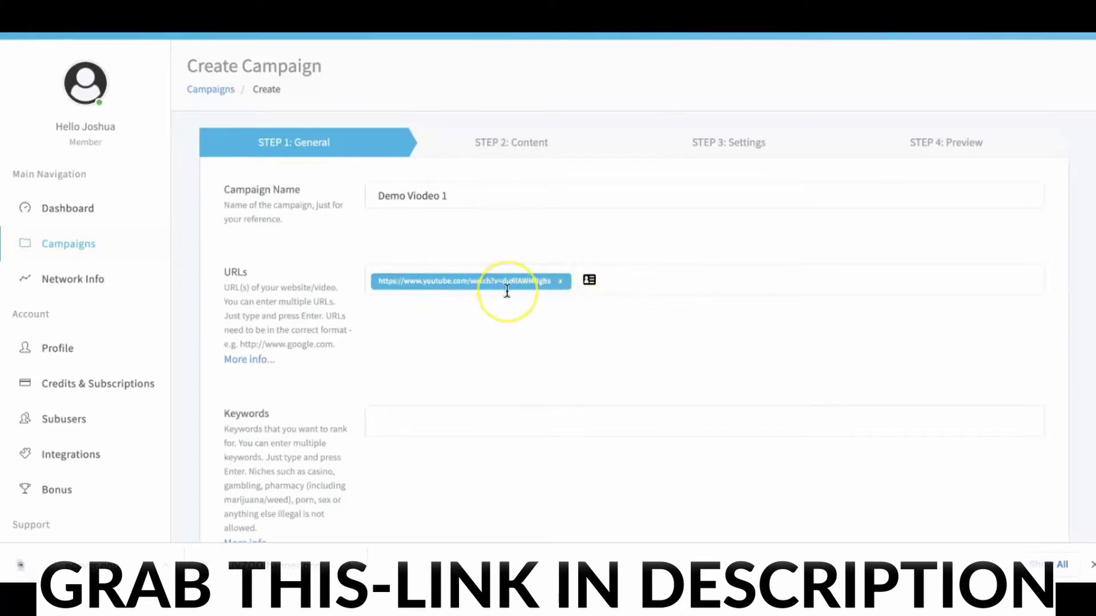
{"action": "scroll", "coordinate": [508, 292], "scroll_direction": "down", "scroll_amount": 1}
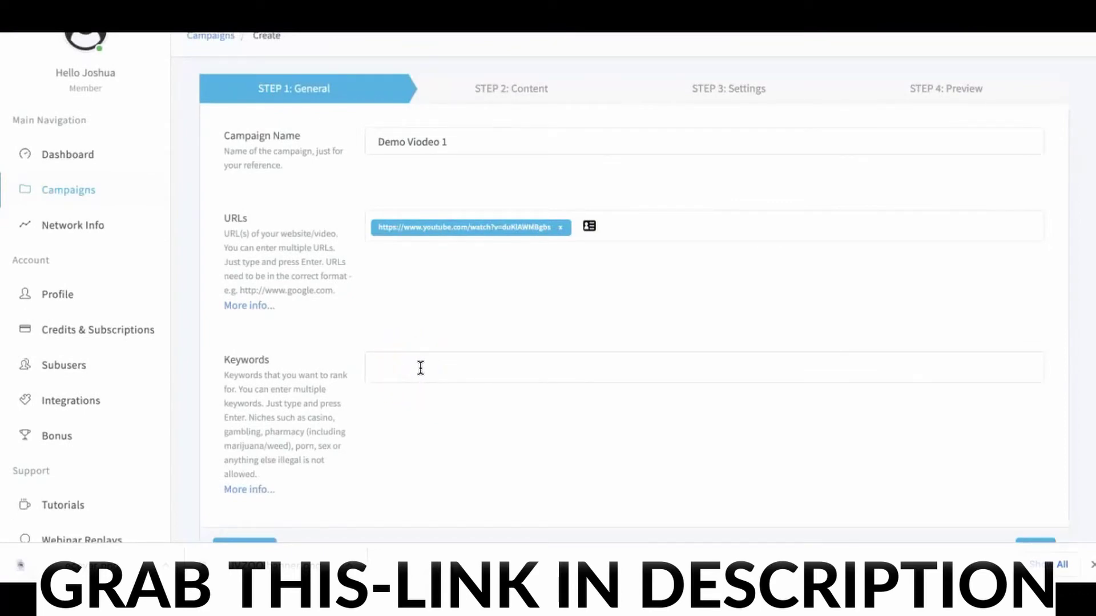
Step: Add the keyword 'how to get high quality links', correcting its misspelled last word
{"action": "left_click", "coordinate": [421, 368]}
{"action": "type", "text": "how to"}
{"action": "type", "text": " ge"}
{"action": "type", "text": "t high quality"}
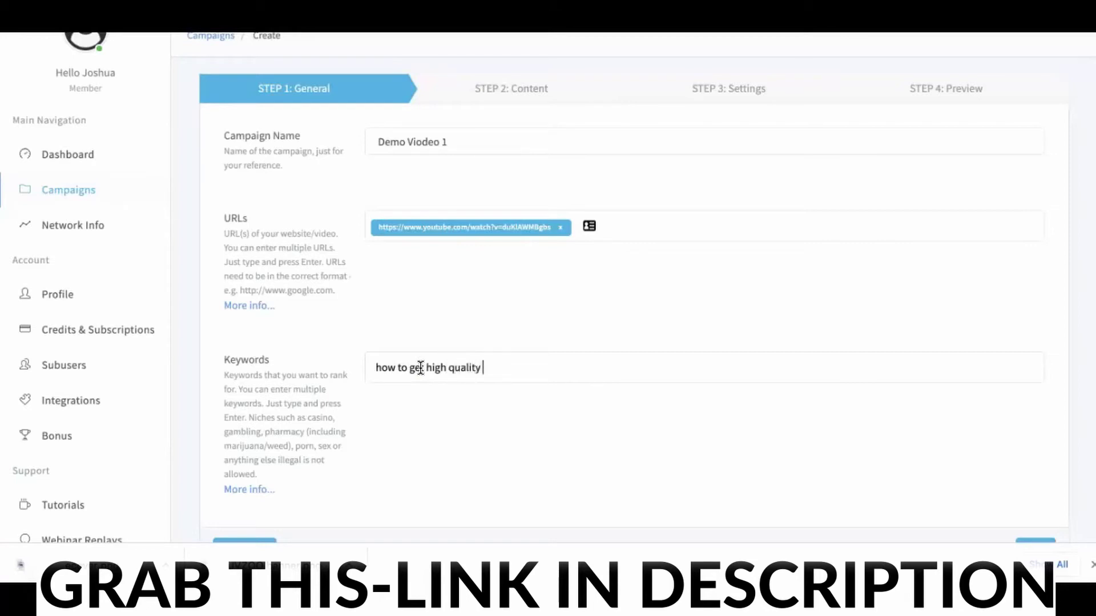
{"action": "type", "text": " looks"}
{"action": "key", "text": "BackSpace"}
{"action": "key", "text": "BackSpace"}
{"action": "key", "text": "BackSpace"}
{"action": "type", "text": "in"}
{"action": "key", "text": "BackSpace"}
{"action": "key", "text": "BackSpace"}
{"action": "type", "text": "in"}
{"action": "type", "text": "ks"}
{"action": "key", "text": "Return"}
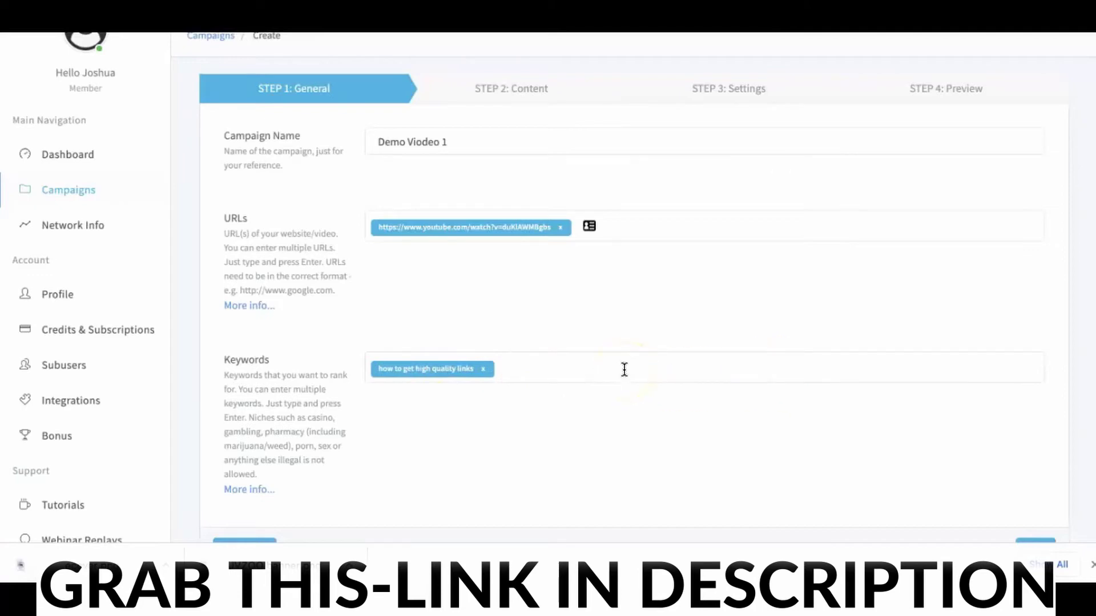
{"action": "left_click", "coordinate": [599, 318]}
{"action": "left_click", "coordinate": [549, 392]}
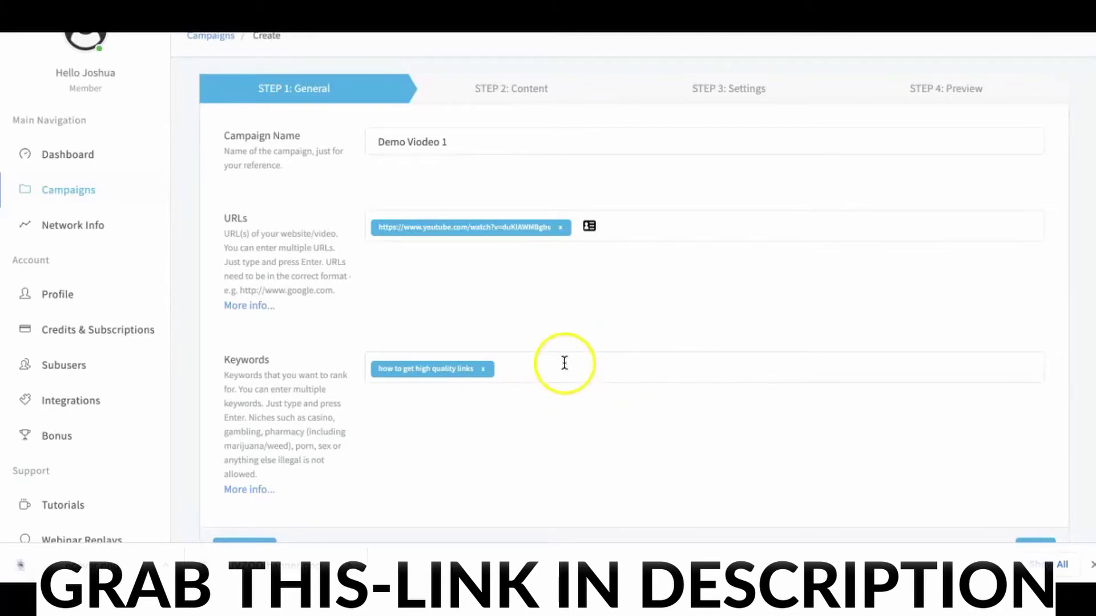
{"action": "scroll", "coordinate": [435, 437], "scroll_direction": "down", "scroll_amount": 2}
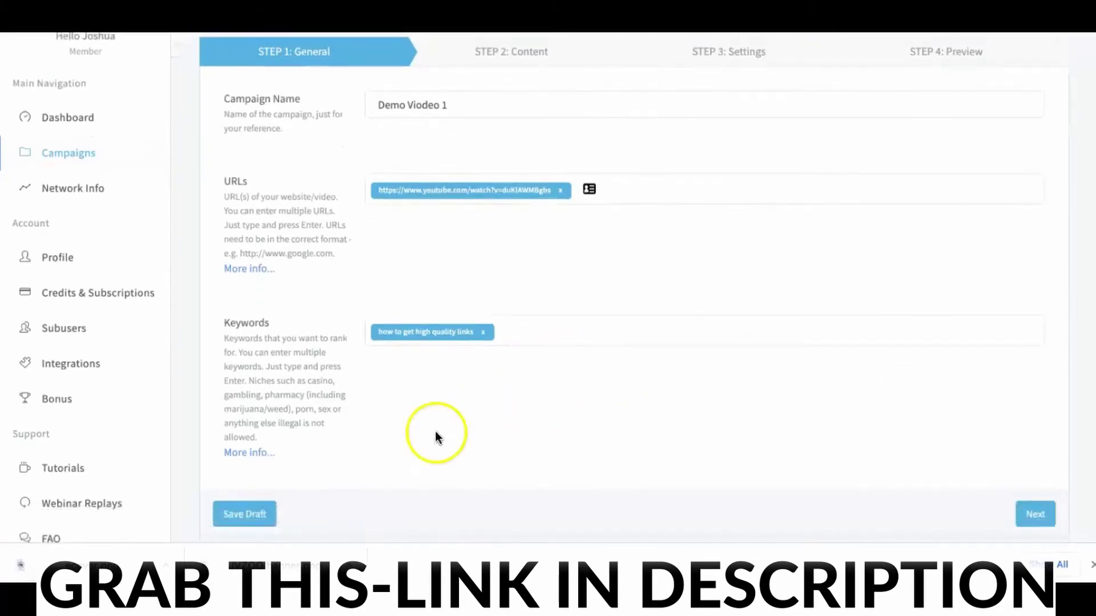
Step: Advance to Step 2: Content and bring up the content Language list
{"action": "left_click", "coordinate": [1035, 513]}
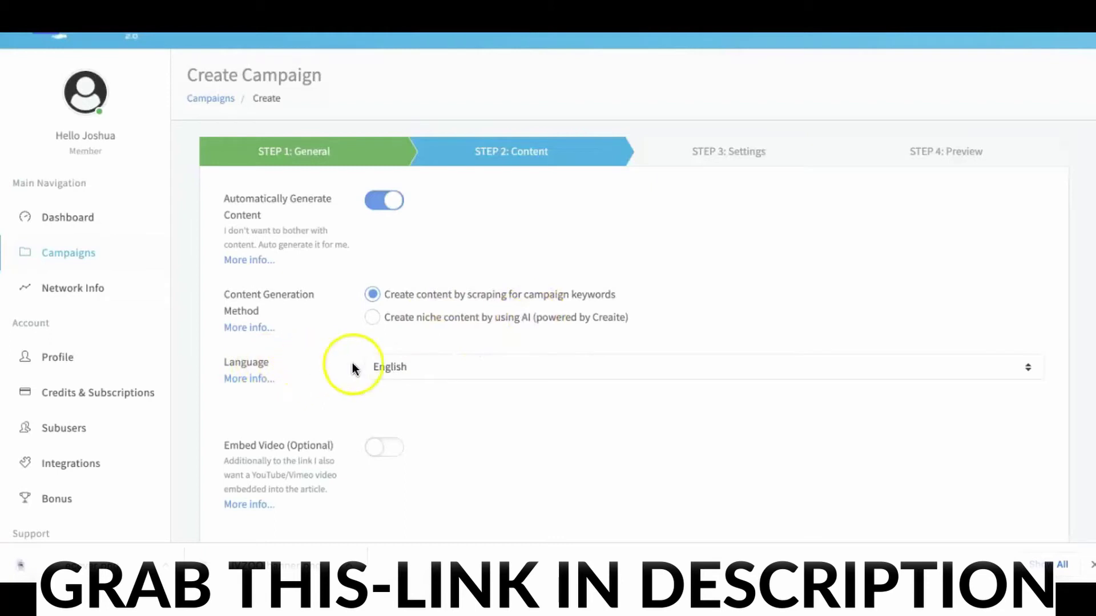
{"action": "left_click", "coordinate": [446, 367]}
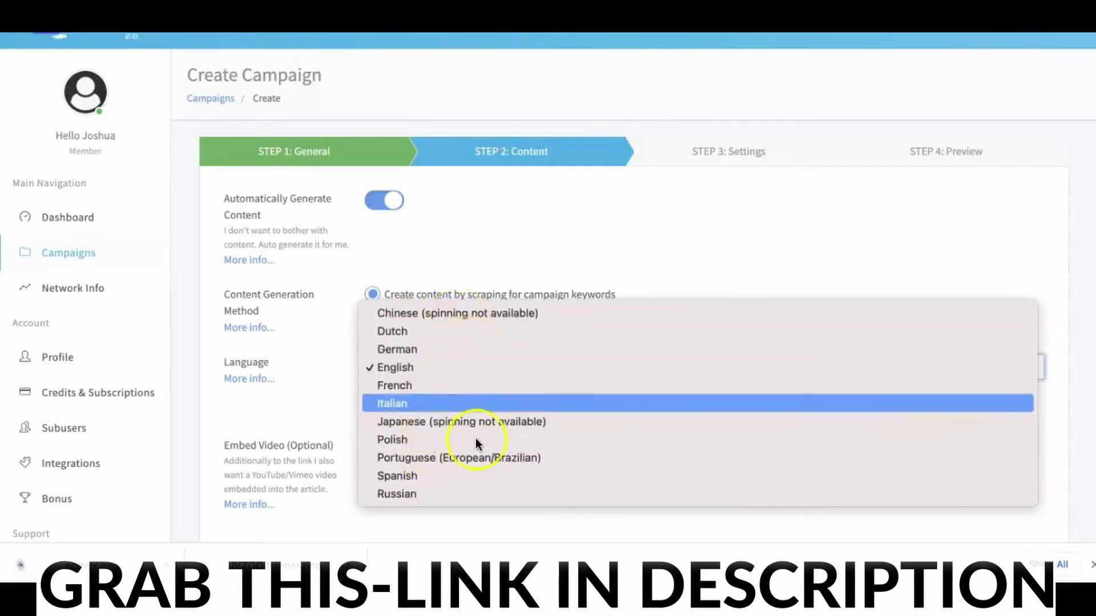
Step: Keep English as the content language and embed the YouTube video link in the articles
{"action": "left_click", "coordinate": [412, 368]}
{"action": "scroll", "coordinate": [365, 355], "scroll_direction": "down", "scroll_amount": 1}
{"action": "scroll", "coordinate": [366, 355], "scroll_direction": "down", "scroll_amount": 1}
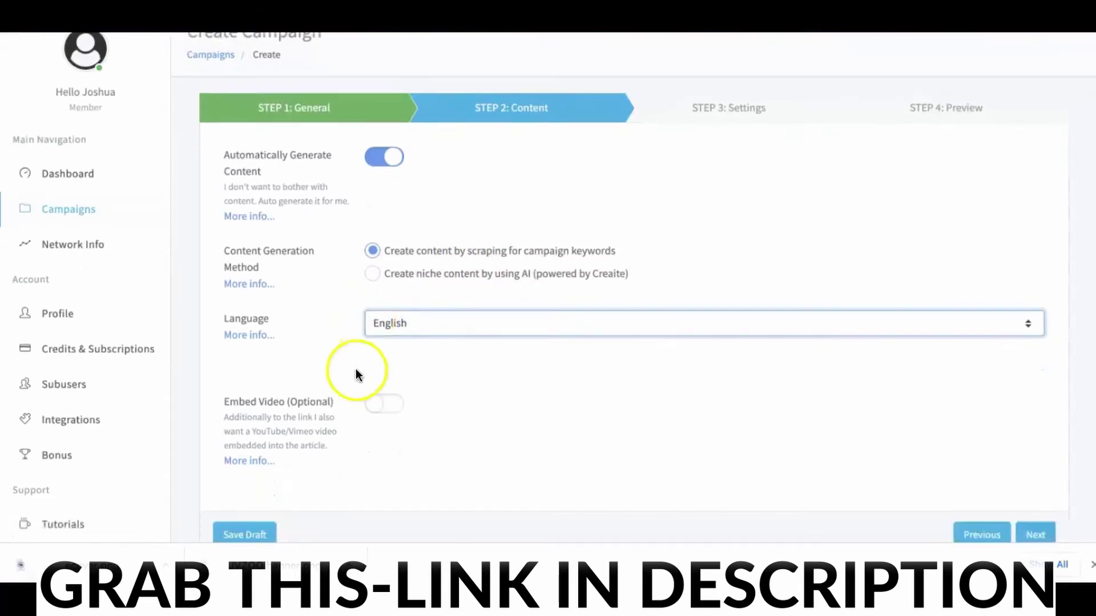
{"action": "left_click", "coordinate": [391, 409]}
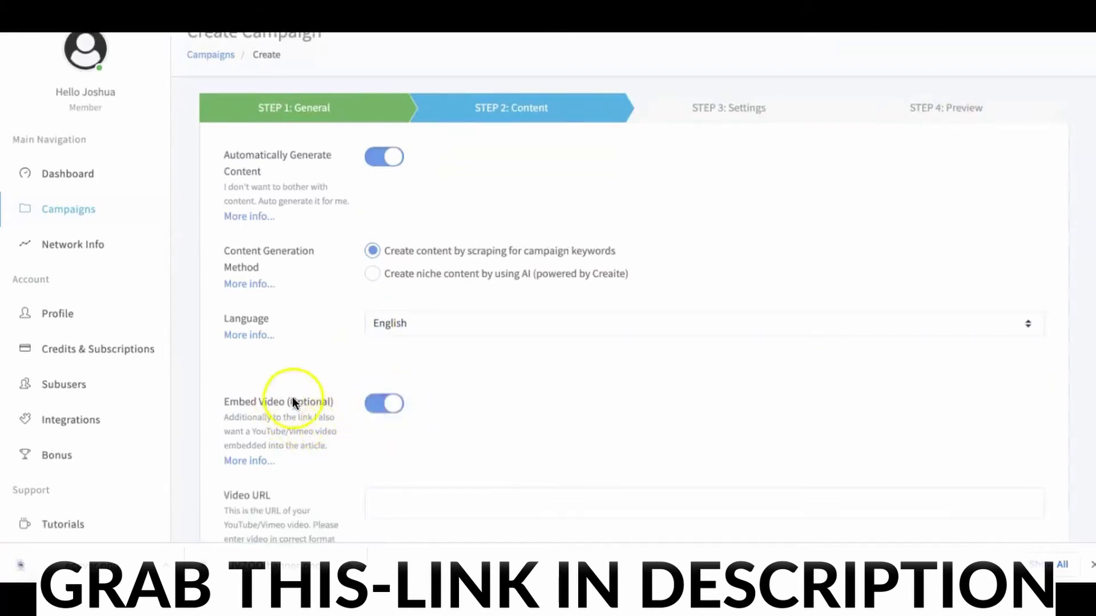
{"action": "scroll", "coordinate": [288, 419], "scroll_direction": "down", "scroll_amount": 2}
{"action": "scroll", "coordinate": [284, 412], "scroll_direction": "down", "scroll_amount": 2}
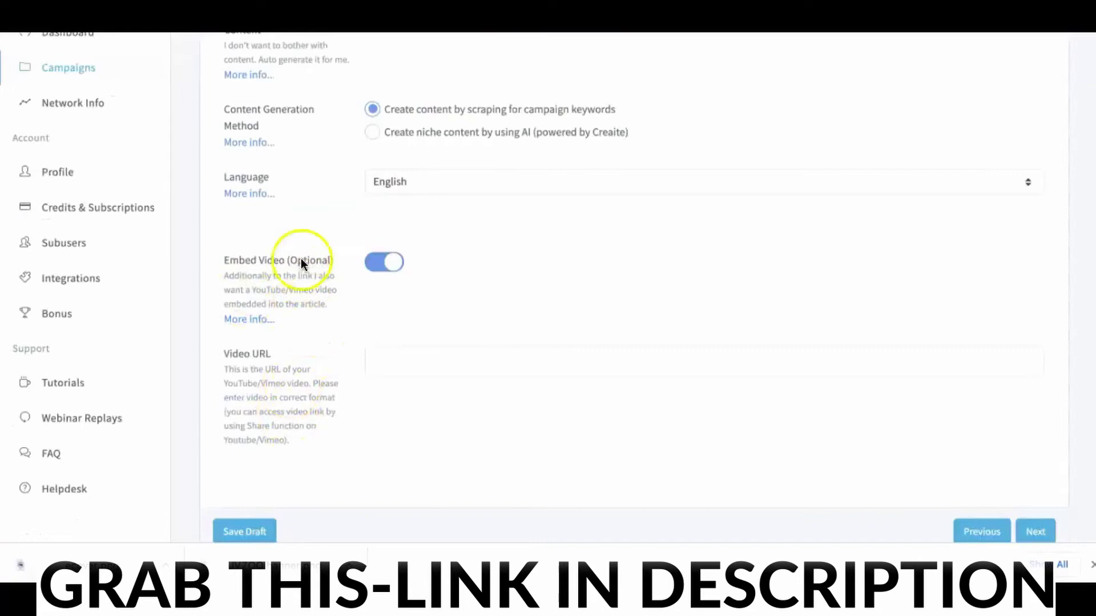
{"action": "left_click", "coordinate": [412, 363]}
{"action": "type", "text": "bs"}
{"action": "key", "text": "Return"}
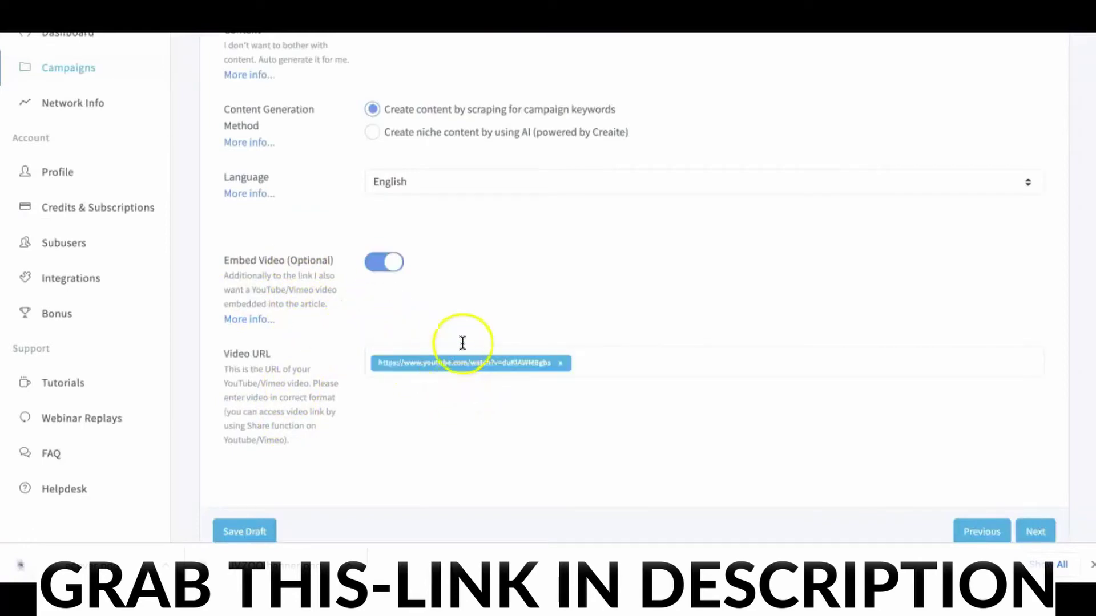
{"action": "scroll", "coordinate": [462, 325], "scroll_direction": "up", "scroll_amount": 3}
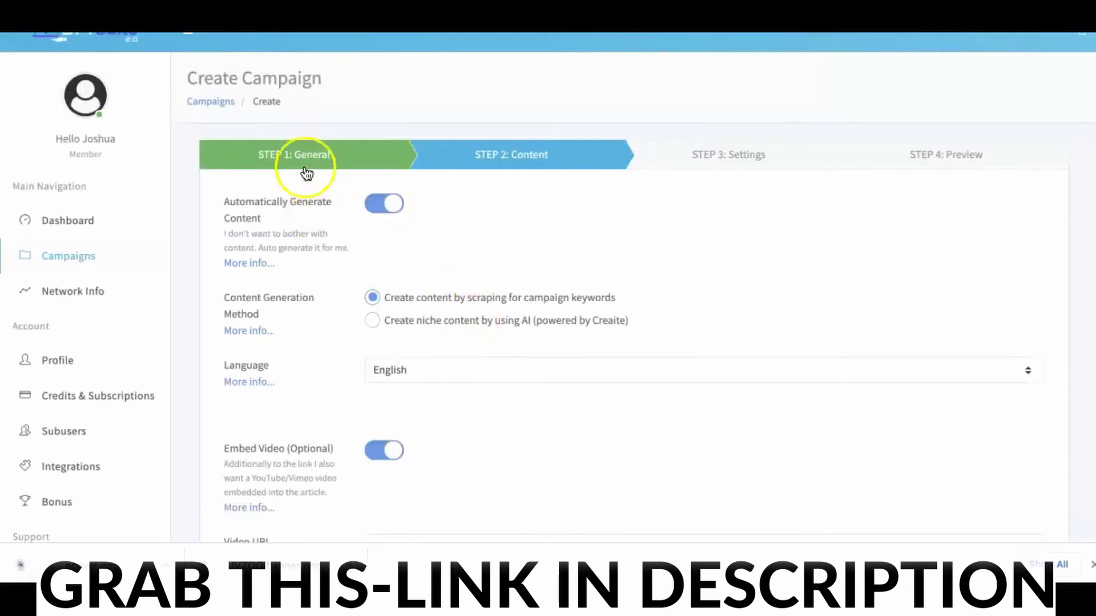
{"action": "scroll", "coordinate": [407, 277], "scroll_direction": "down", "scroll_amount": 2}
{"action": "scroll", "coordinate": [343, 360], "scroll_direction": "down", "scroll_amount": 2}
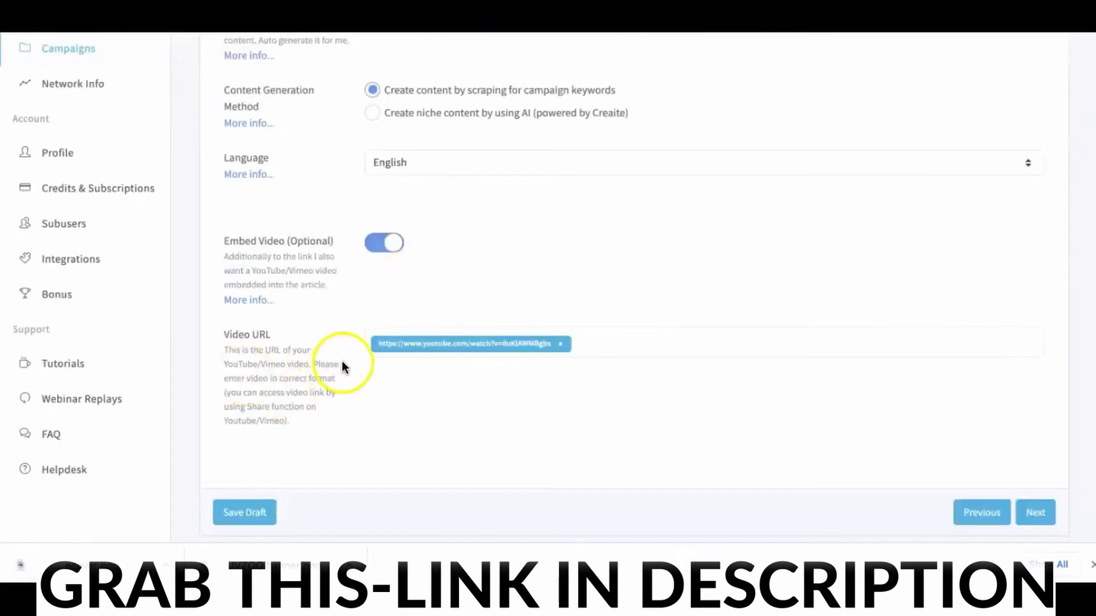
Step: Set link quantity to 600 with a 3-day drip feed, then advance to the Preview step
{"action": "left_click", "coordinate": [1035, 512]}
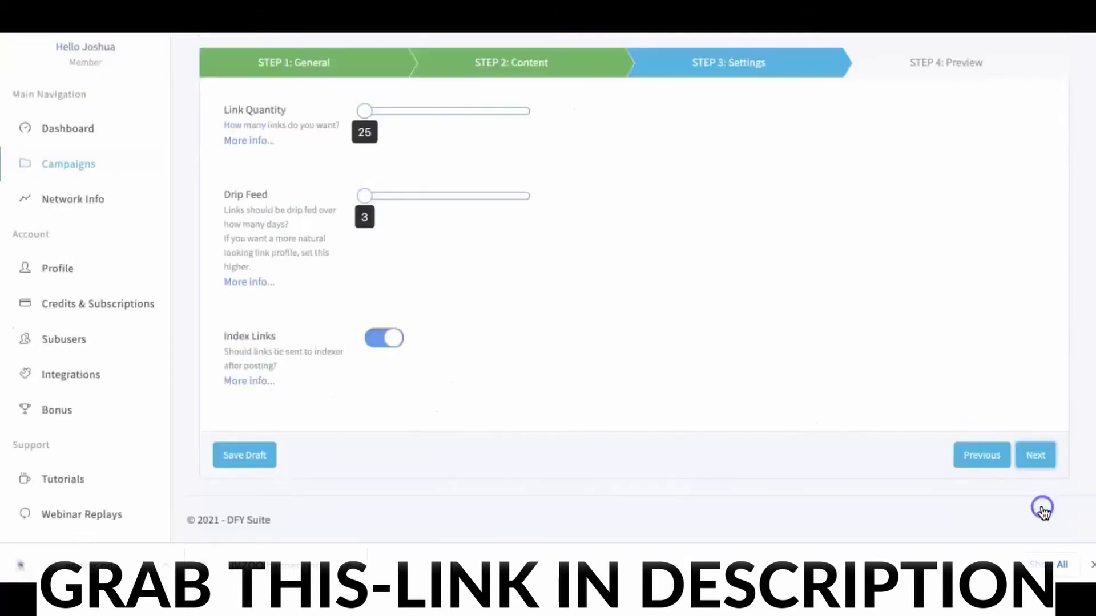
{"action": "scroll", "coordinate": [632, 284], "scroll_direction": "up", "scroll_amount": 2}
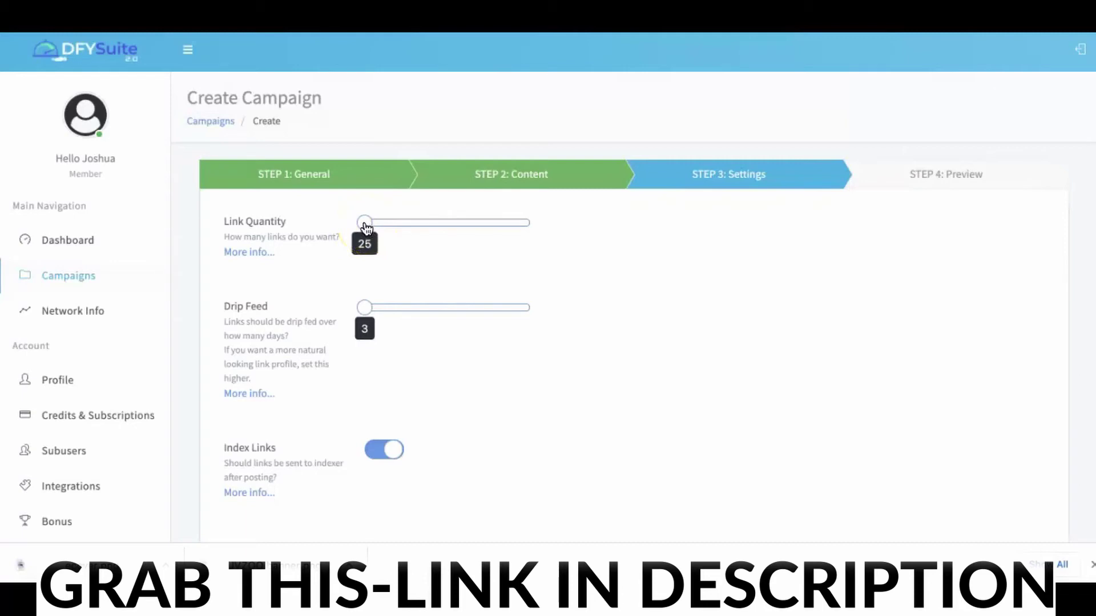
{"action": "left_click_drag", "start_coordinate": [365, 228], "coordinate": [530, 219]}
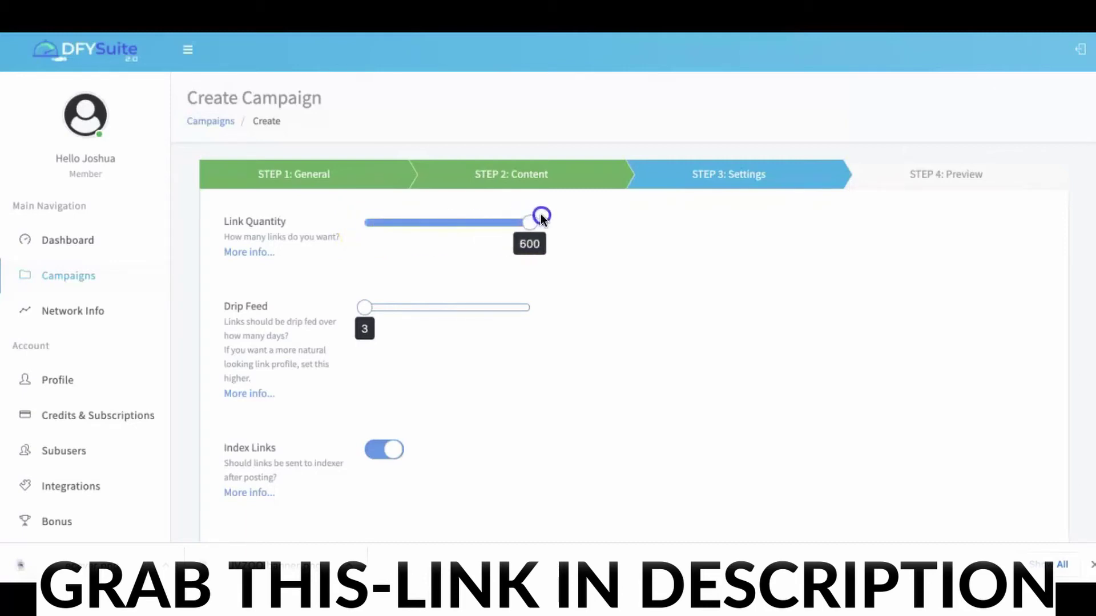
{"action": "left_click", "coordinate": [543, 222]}
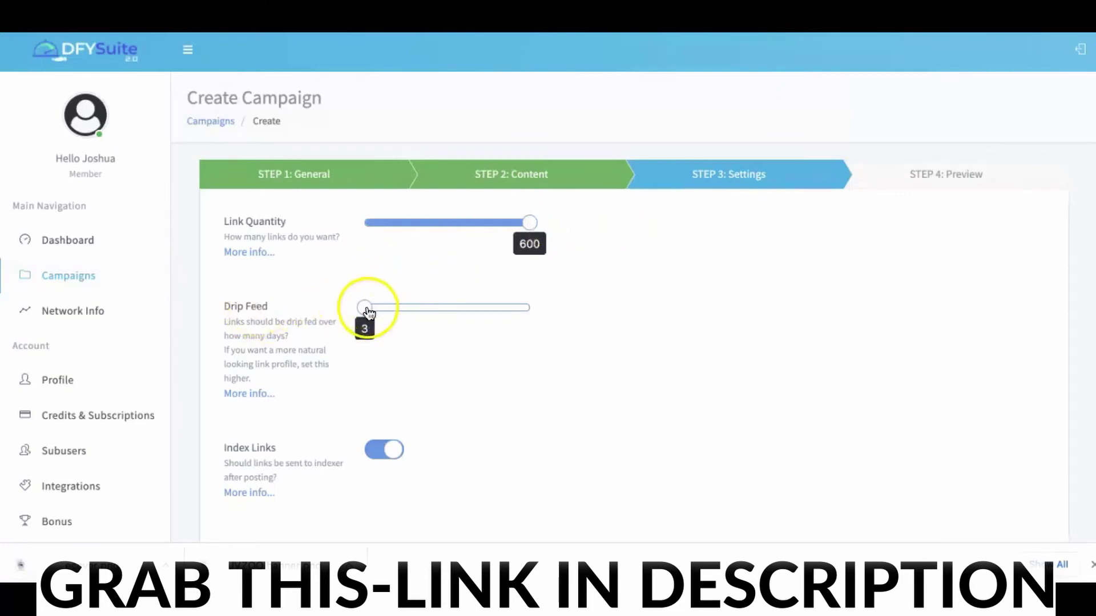
{"action": "mouse_move", "coordinate": [365, 311]}
{"action": "left_mouse_down"}
{"action": "mouse_move", "coordinate": [566, 306]}
{"action": "mouse_move", "coordinate": [368, 311]}
{"action": "left_mouse_up"}
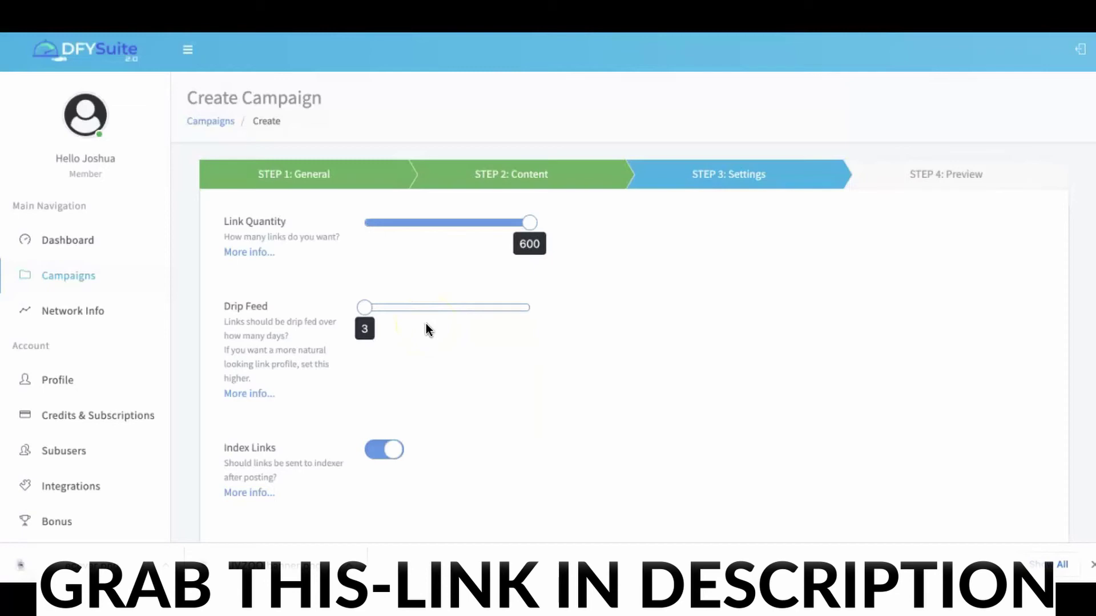
{"action": "left_click_drag", "start_coordinate": [366, 309], "coordinate": [519, 314]}
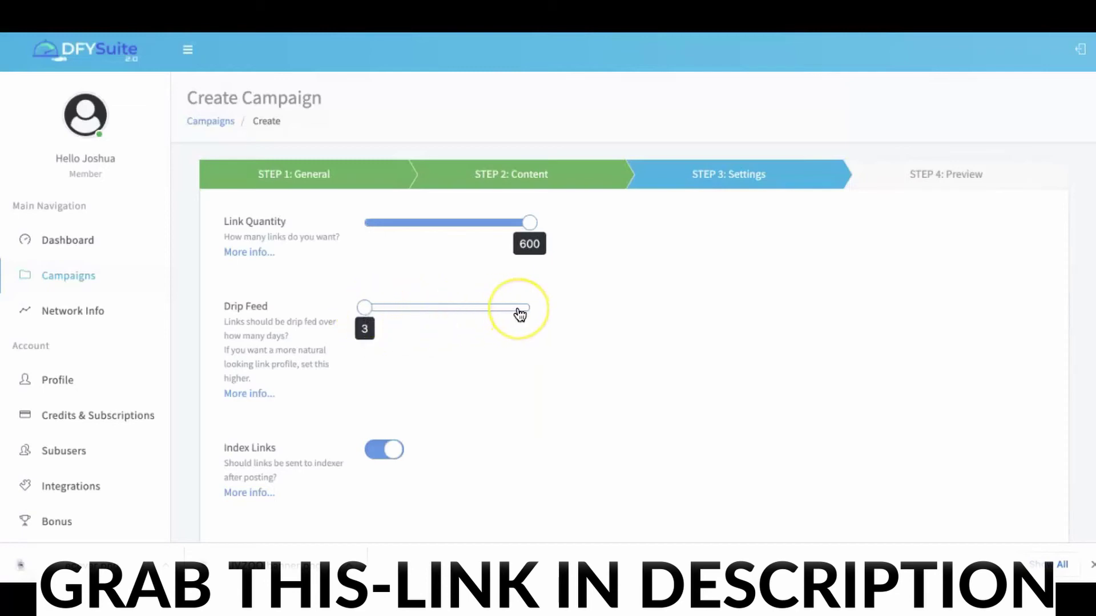
{"action": "left_click_drag", "start_coordinate": [519, 314], "coordinate": [378, 311]}
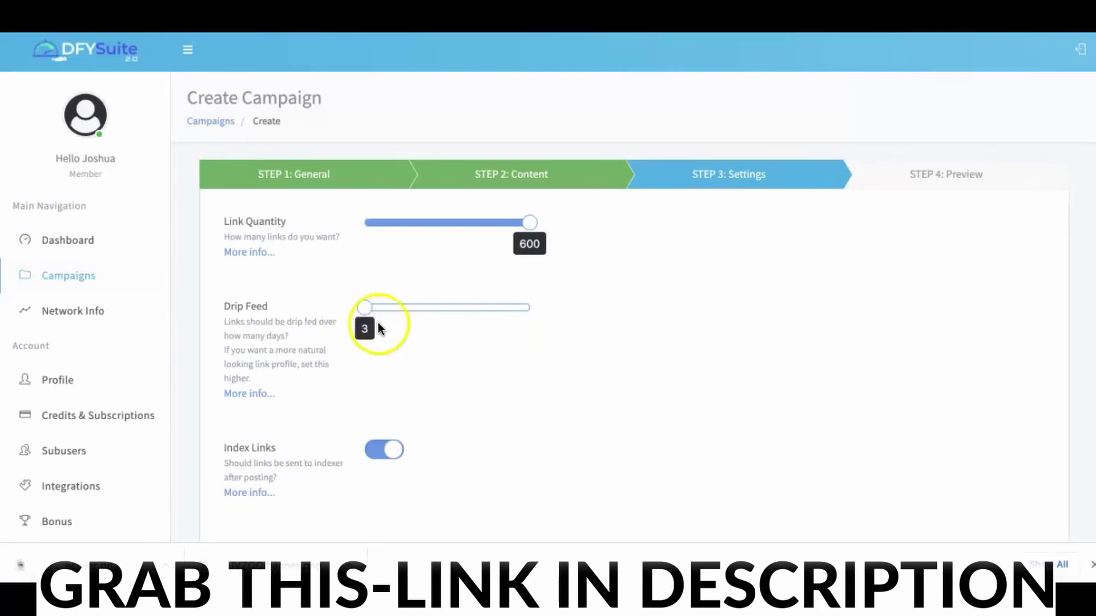
{"action": "scroll", "coordinate": [414, 324], "scroll_direction": "down", "scroll_amount": 1}
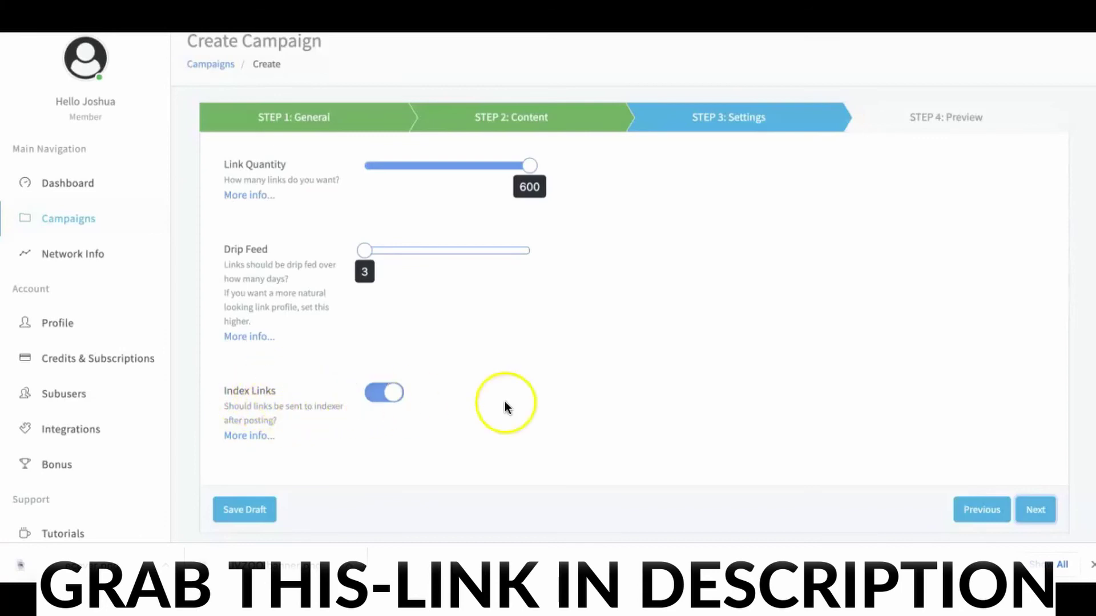
{"action": "left_click", "coordinate": [1045, 511]}
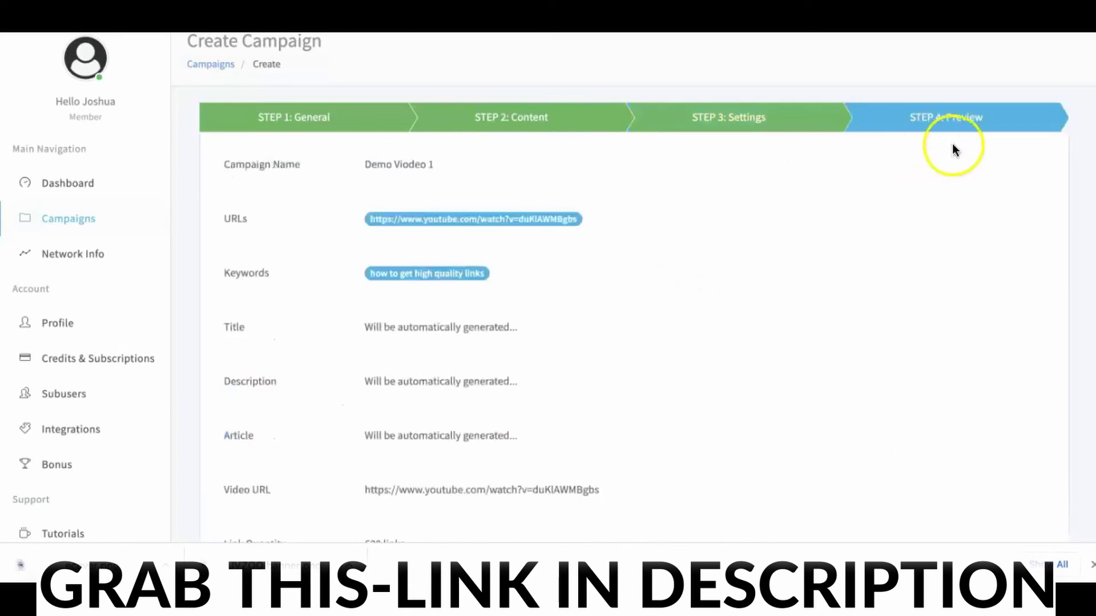
{"action": "scroll", "coordinate": [462, 218], "scroll_direction": "down", "scroll_amount": 1}
{"action": "scroll", "coordinate": [445, 231], "scroll_direction": "down", "scroll_amount": 3}
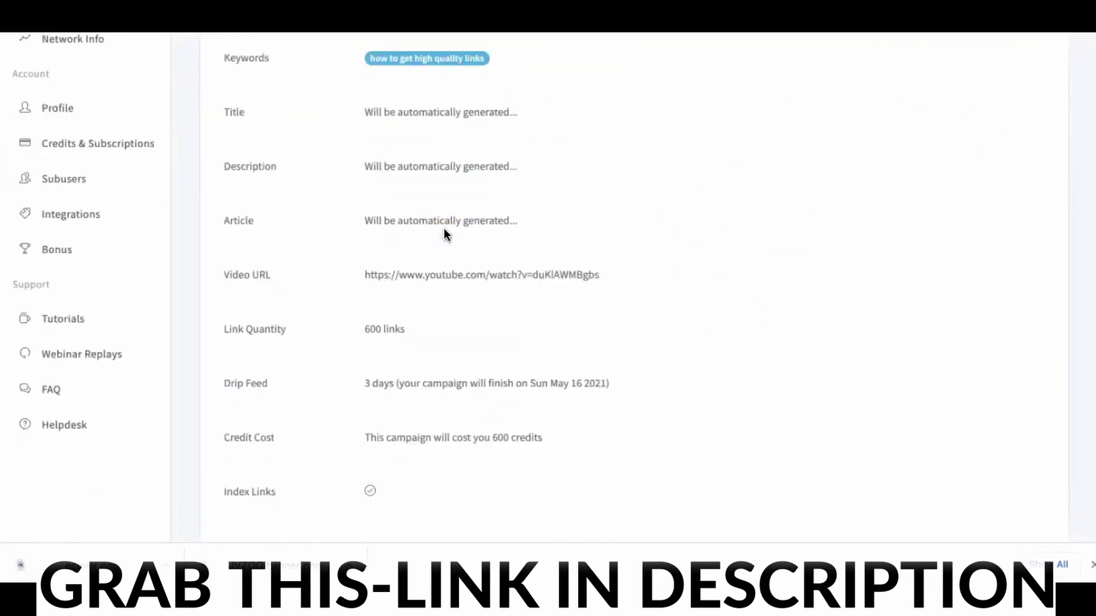
{"action": "scroll", "coordinate": [459, 229], "scroll_direction": "down", "scroll_amount": 2}
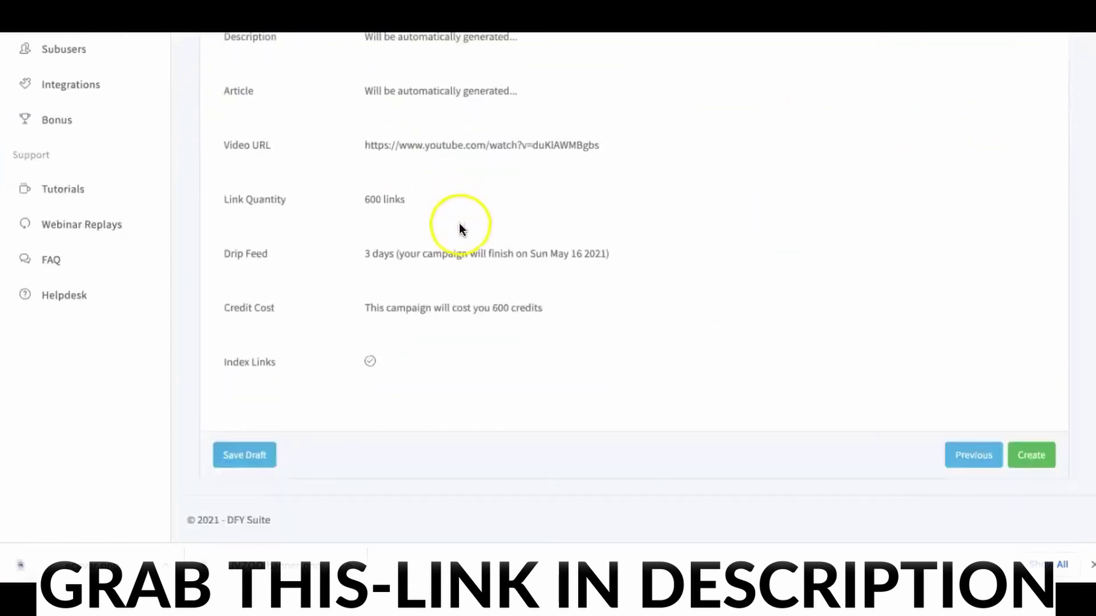
Step: Create the campaign, then check the Download report formats for 'A.I playlist 2'
{"action": "left_click", "coordinate": [1032, 457]}
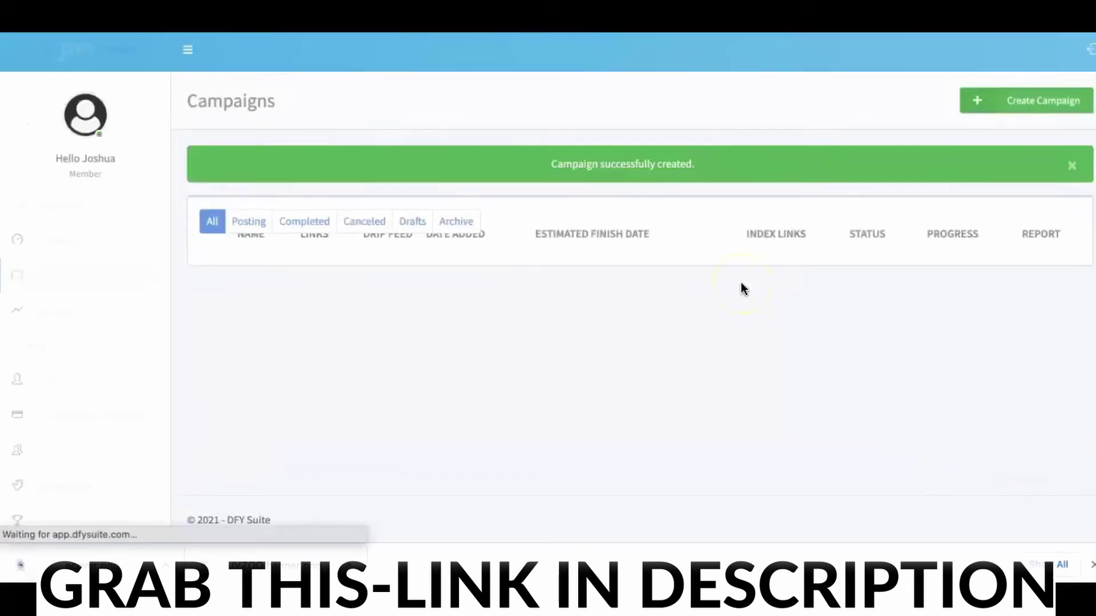
{"action": "left_click", "coordinate": [722, 288]}
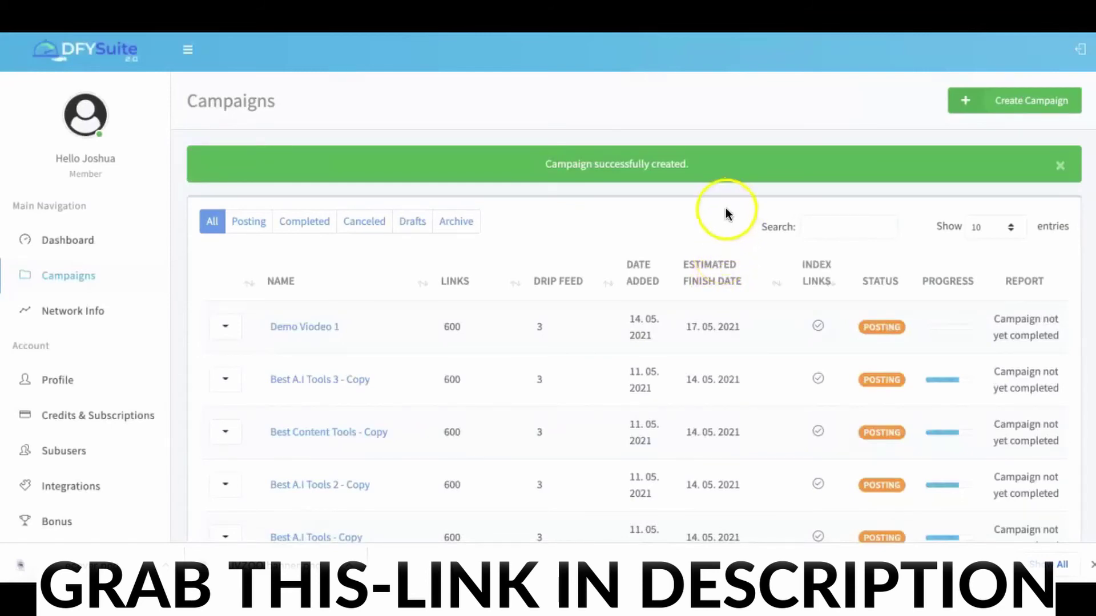
{"action": "scroll", "coordinate": [868, 293], "scroll_direction": "down", "scroll_amount": 1}
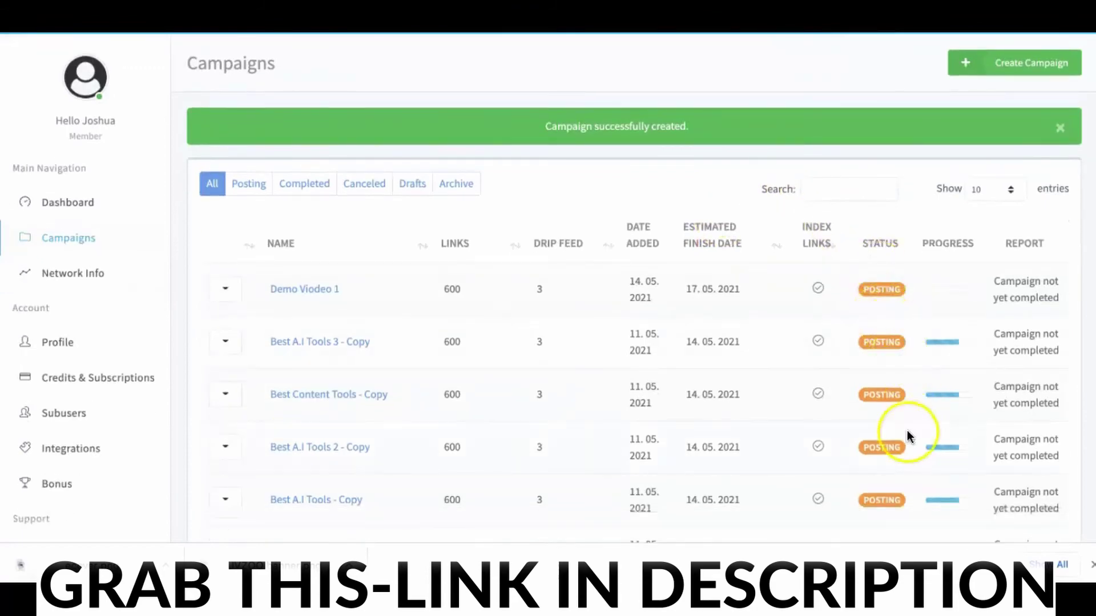
{"action": "scroll", "coordinate": [476, 197], "scroll_direction": "up", "scroll_amount": 1}
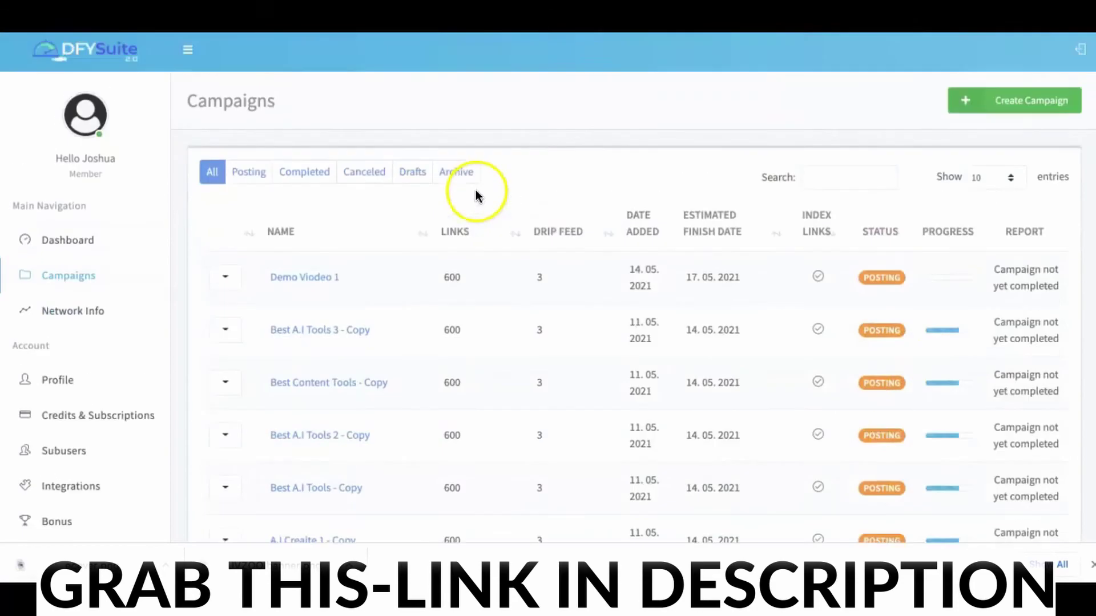
{"action": "scroll", "coordinate": [763, 308], "scroll_direction": "down", "scroll_amount": 2}
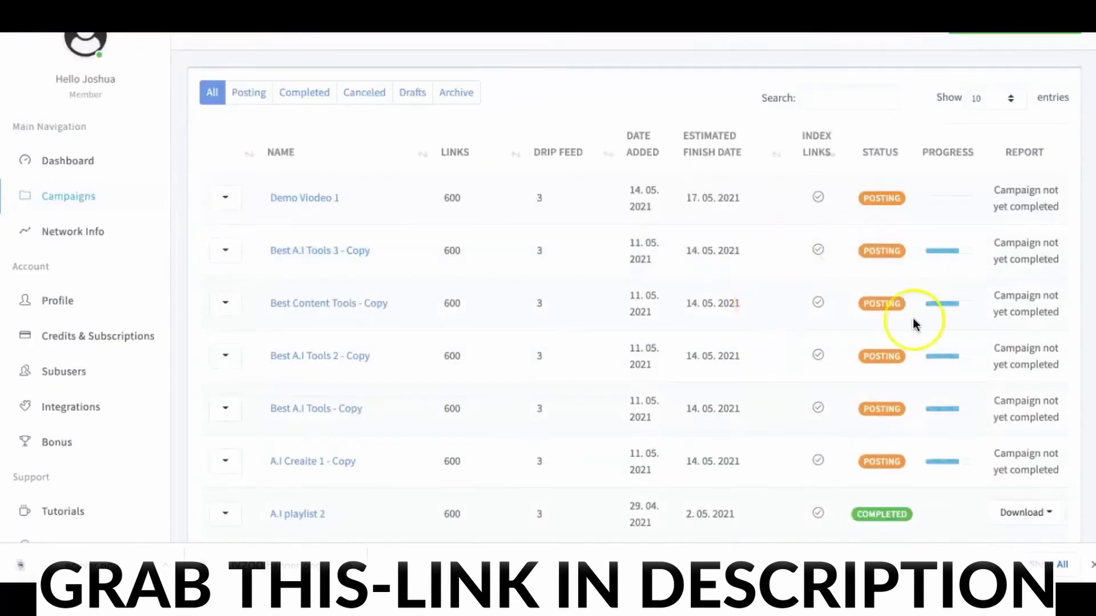
{"action": "scroll", "coordinate": [778, 274], "scroll_direction": "down", "scroll_amount": 3}
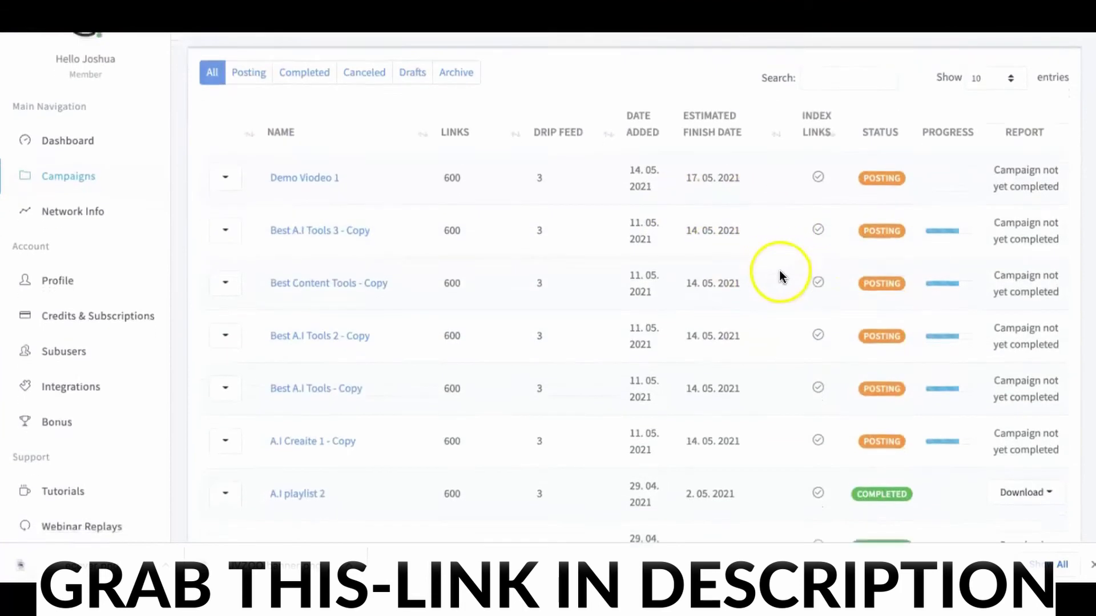
{"action": "scroll", "coordinate": [802, 248], "scroll_direction": "down", "scroll_amount": 3}
{"action": "scroll", "coordinate": [801, 247], "scroll_direction": "down", "scroll_amount": 2}
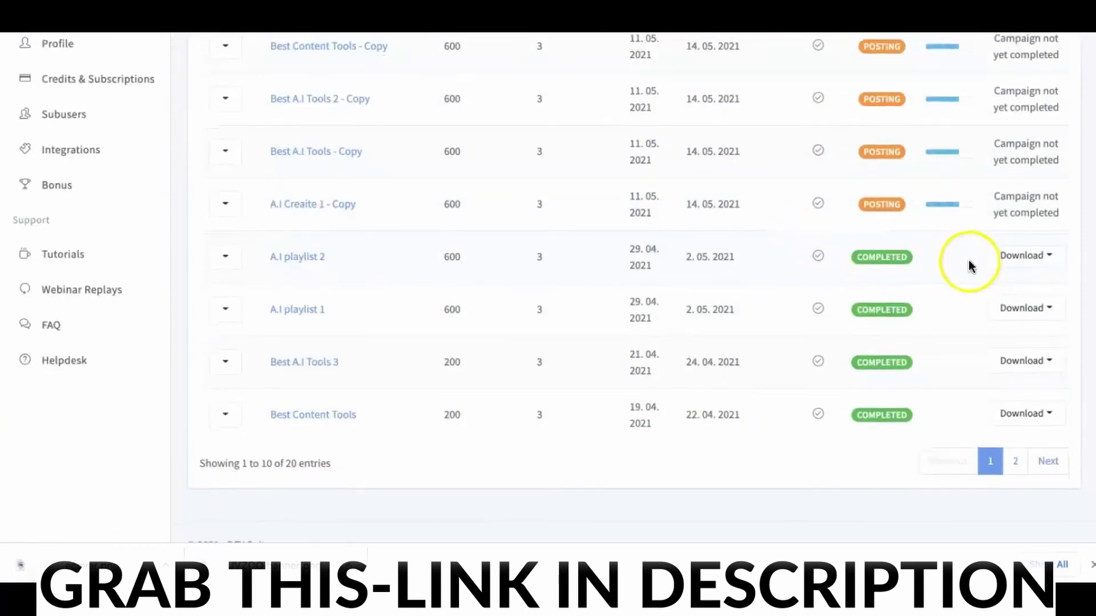
{"action": "left_click", "coordinate": [1057, 265]}
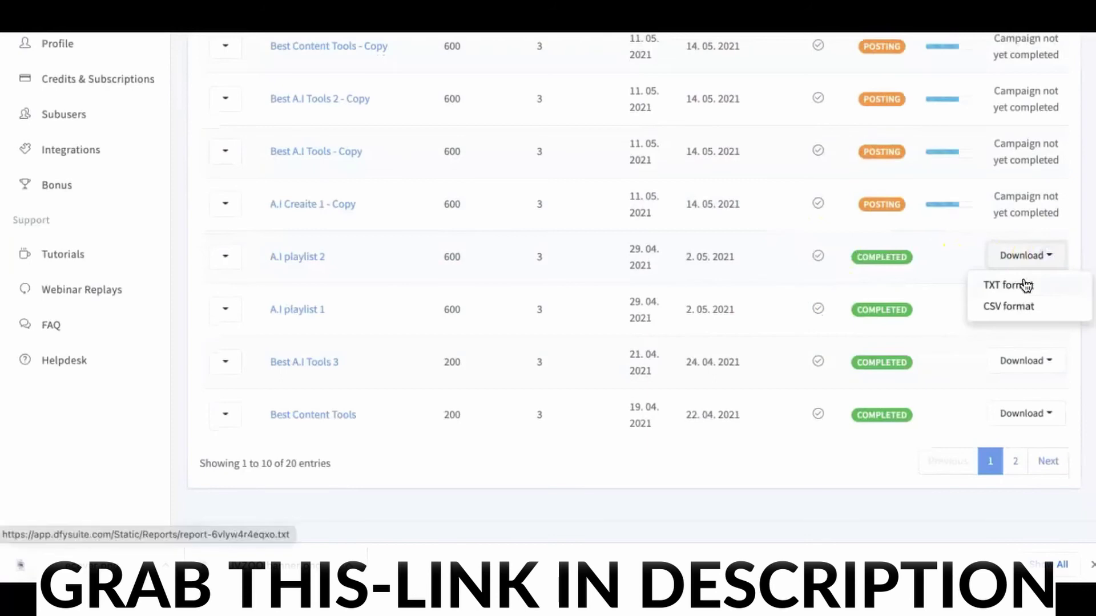
{"action": "left_click", "coordinate": [1031, 311]}
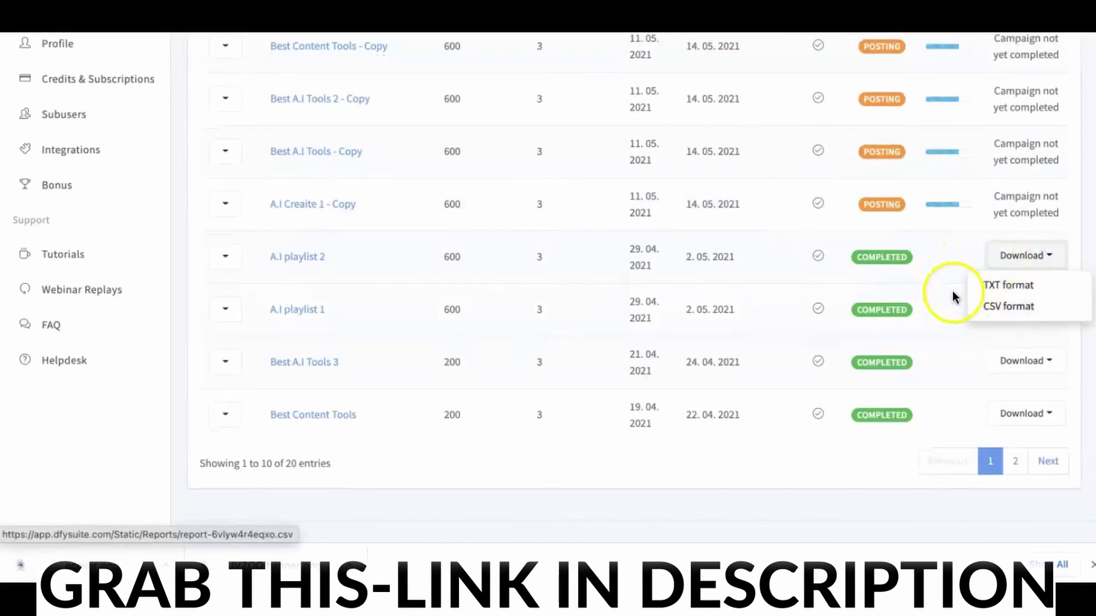
{"action": "left_click", "coordinate": [957, 259]}
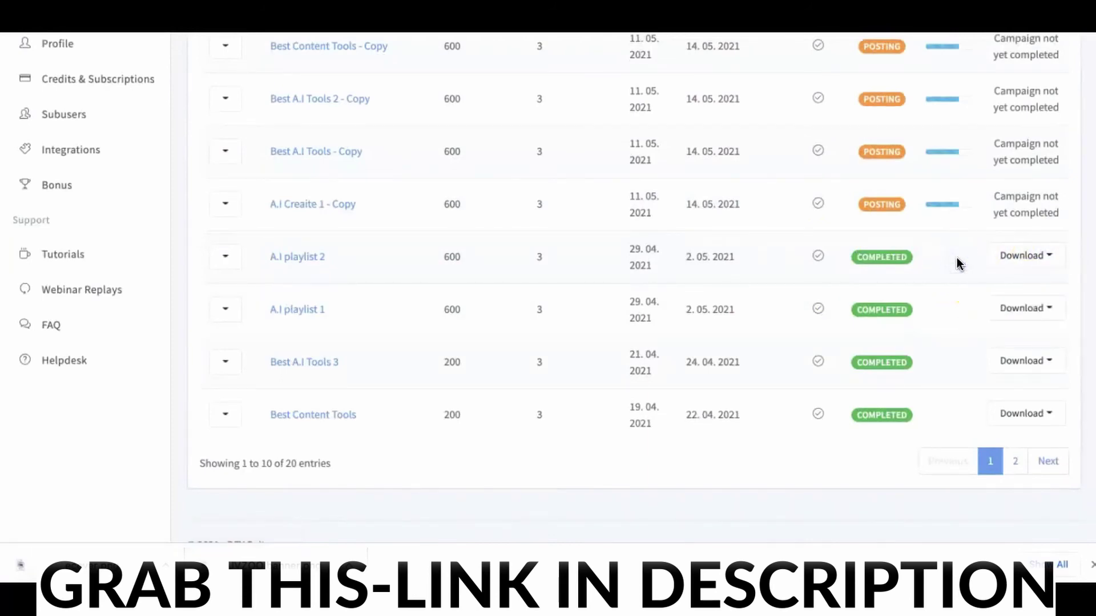
{"action": "scroll", "coordinate": [957, 261], "scroll_direction": "up", "scroll_amount": 4}
{"action": "left_click", "coordinate": [951, 263]}
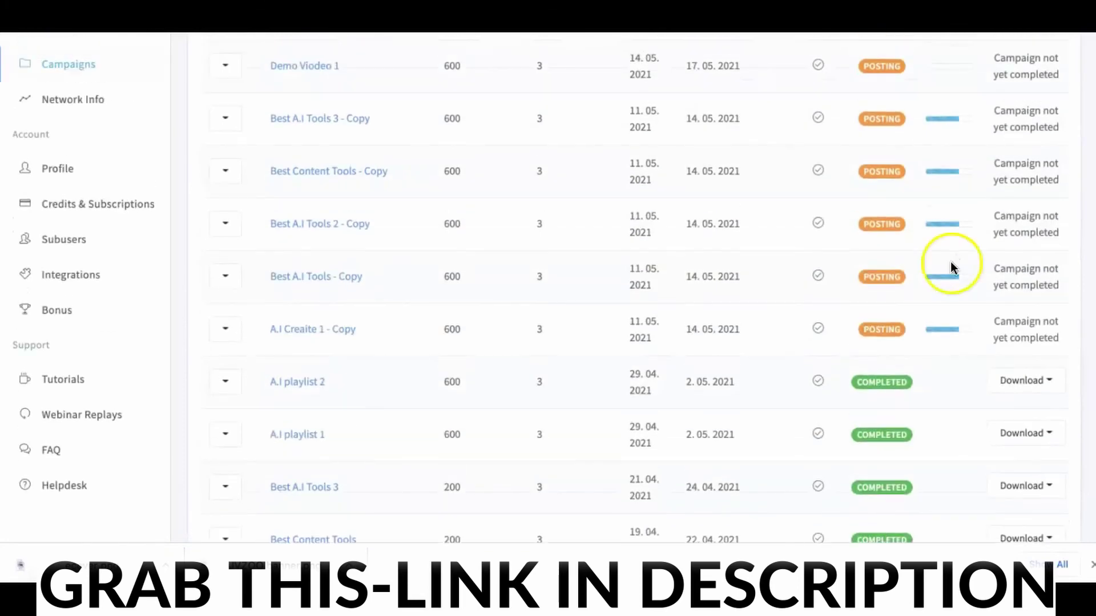
{"action": "scroll", "coordinate": [951, 261], "scroll_direction": "up", "scroll_amount": 1}
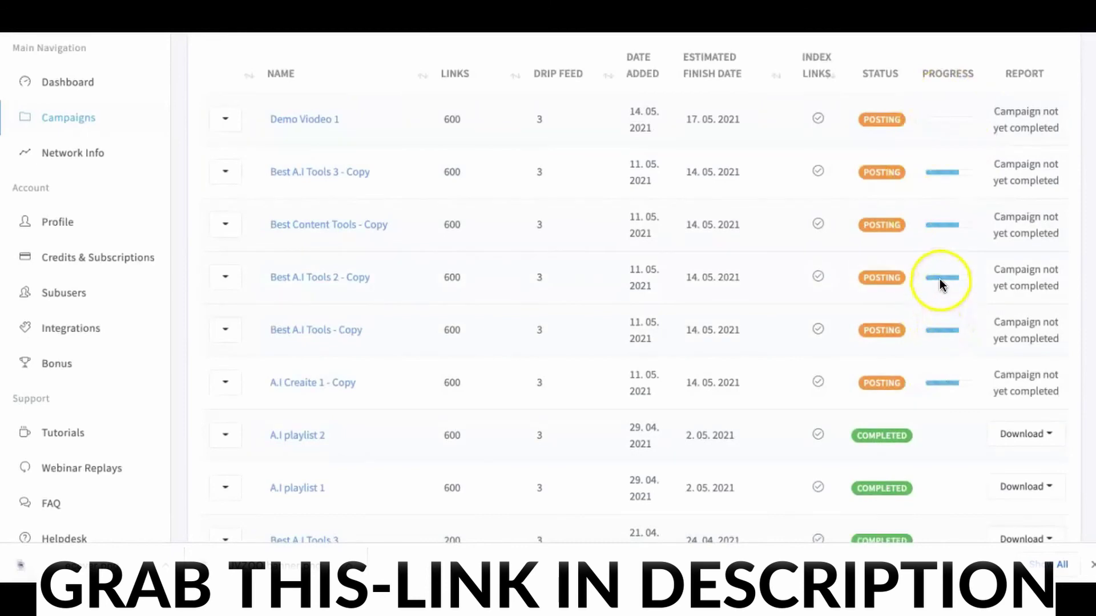
Step: Bring up the Network Info page with its 1000-site domain authority and TLD charts
{"action": "left_click", "coordinate": [78, 156]}
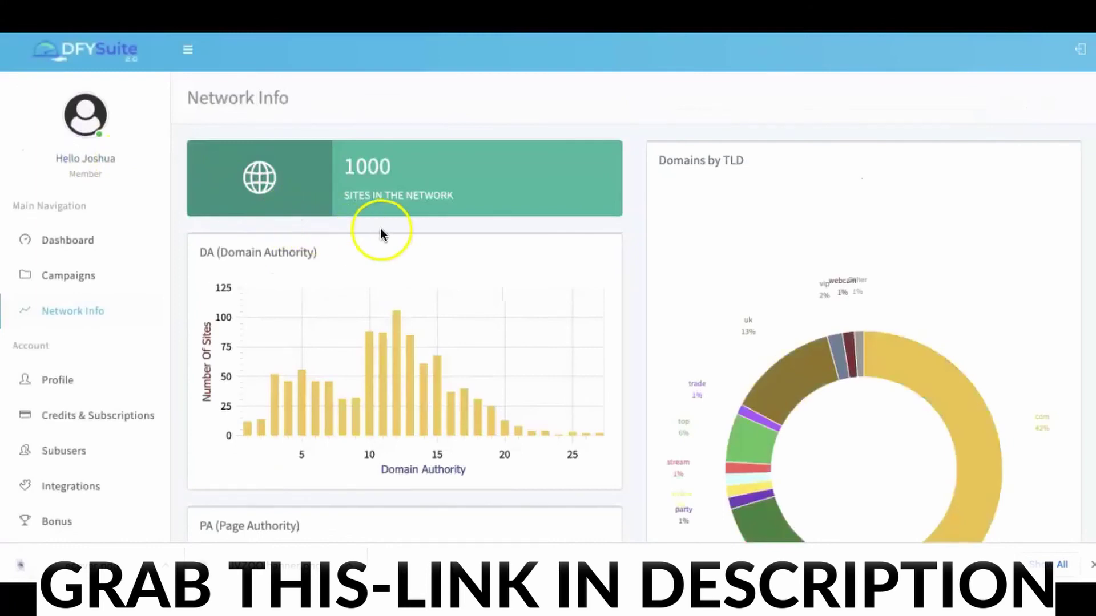
{"action": "scroll", "coordinate": [387, 227], "scroll_direction": "down", "scroll_amount": 1}
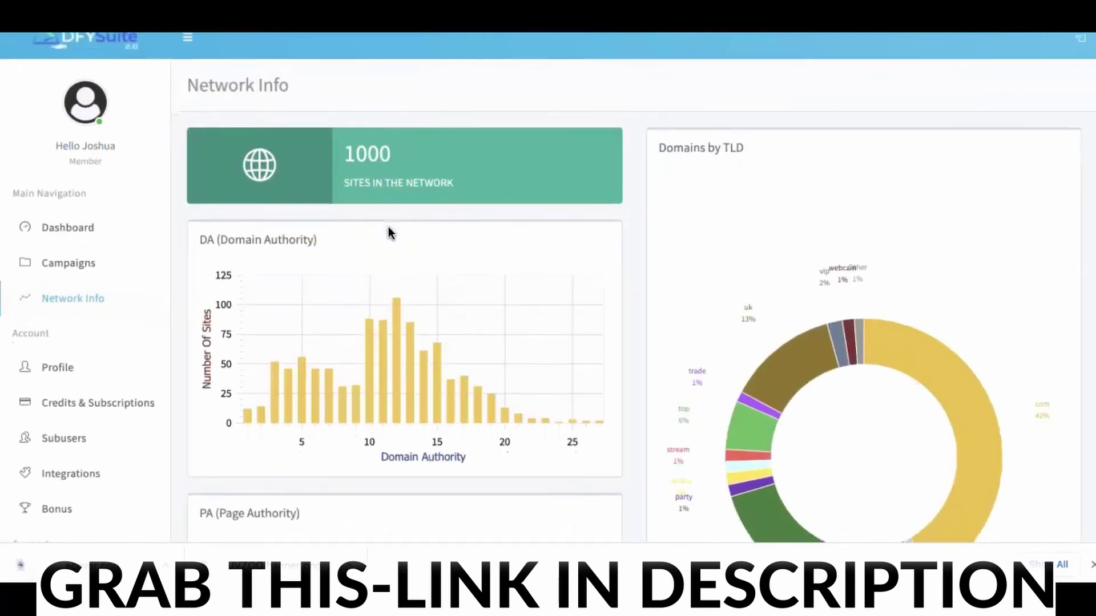
{"action": "scroll", "coordinate": [388, 233], "scroll_direction": "down", "scroll_amount": 1}
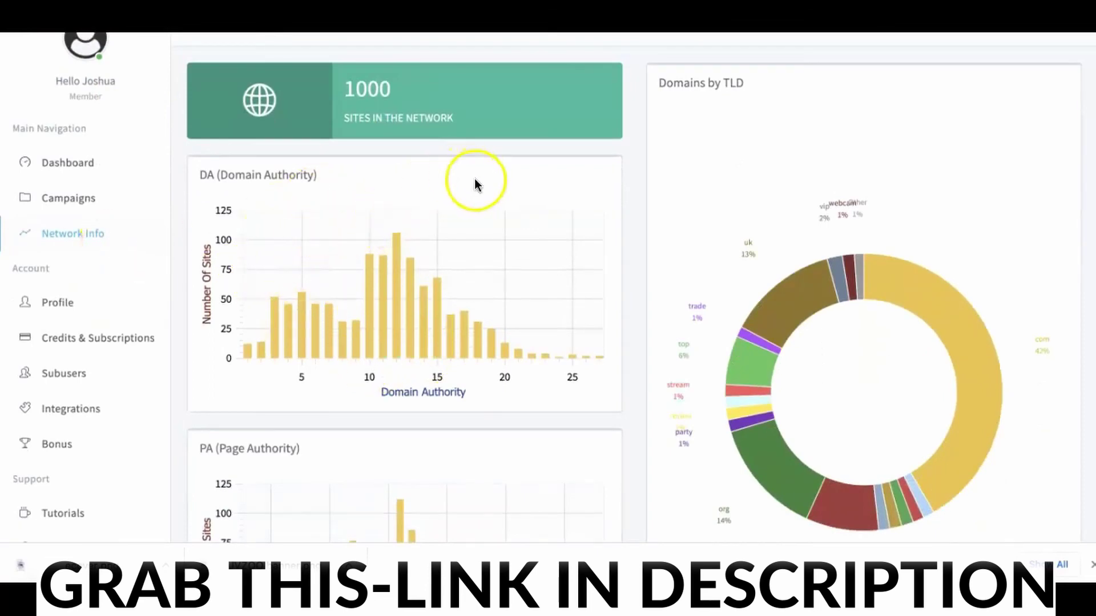
{"action": "scroll", "coordinate": [476, 180], "scroll_direction": "up", "scroll_amount": 2}
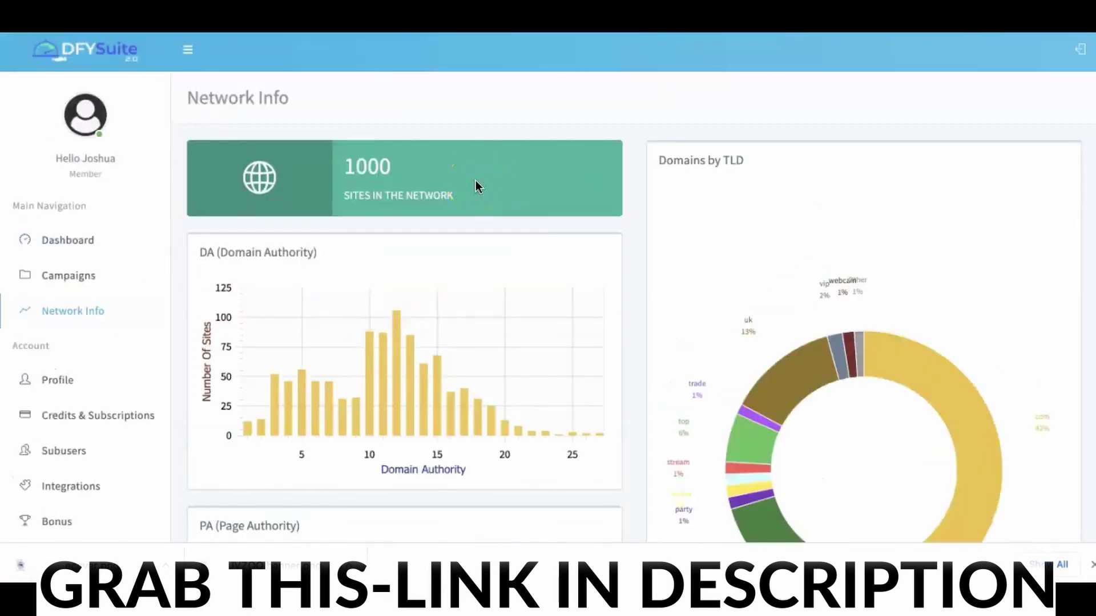